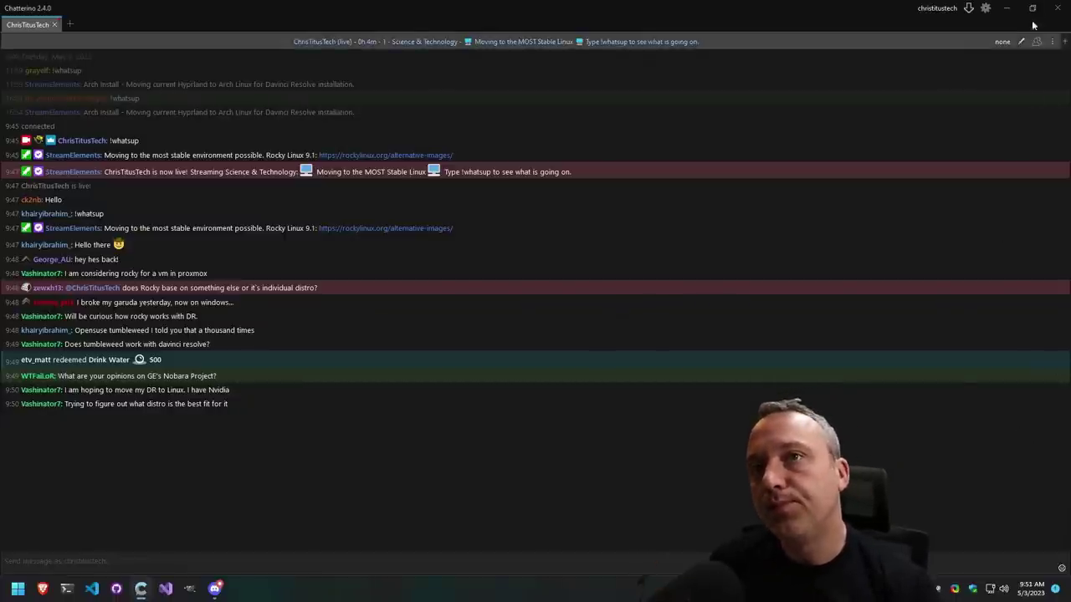
Open the rockylinux.org Alternative Images page and highlight 'Planned EOL: May 31 2032' for Rocky Linux 9
left_click(374, 157)
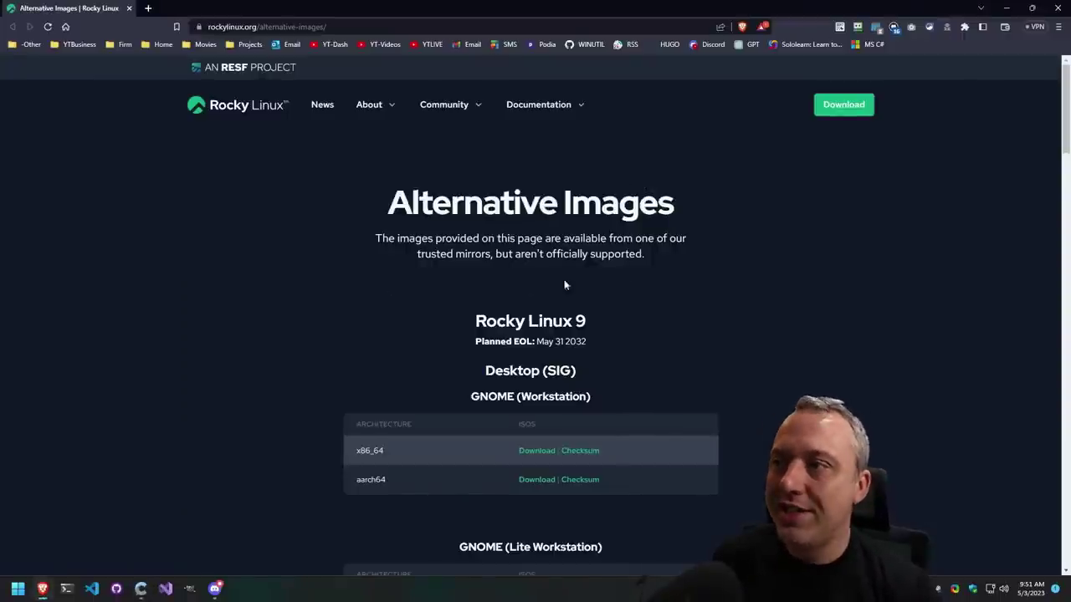
scroll(742, 344, "down", 1)
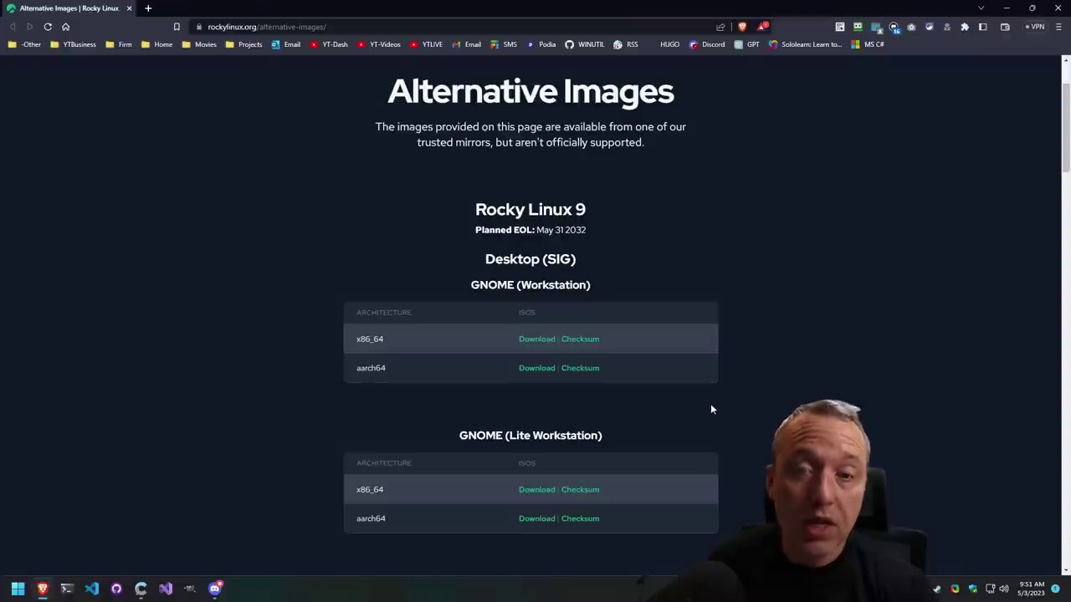
left_click_drag(474, 230, 592, 228)
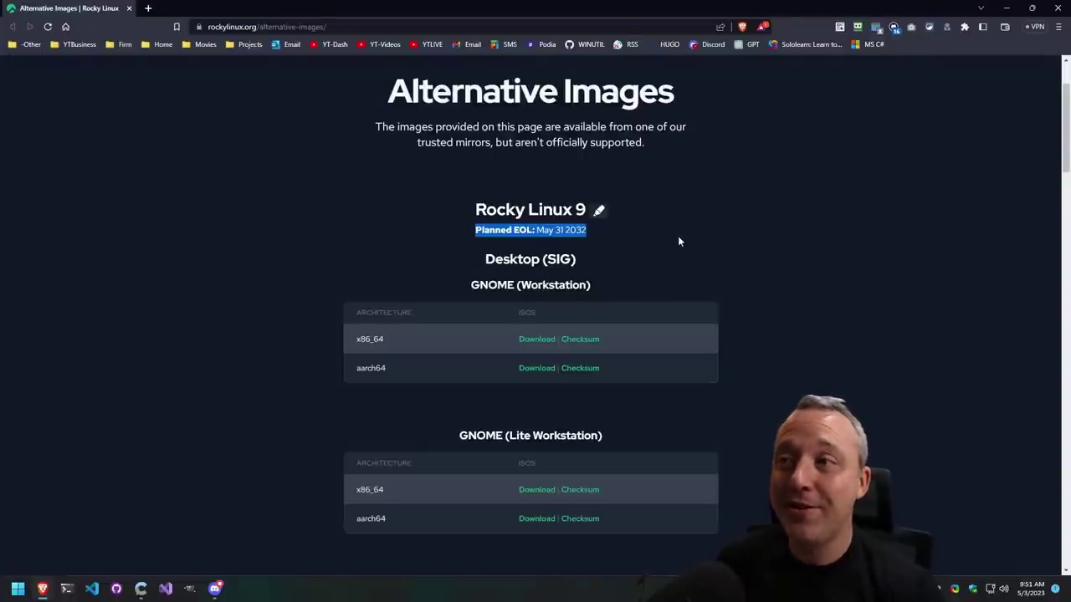
scroll(694, 244, "down", 3)
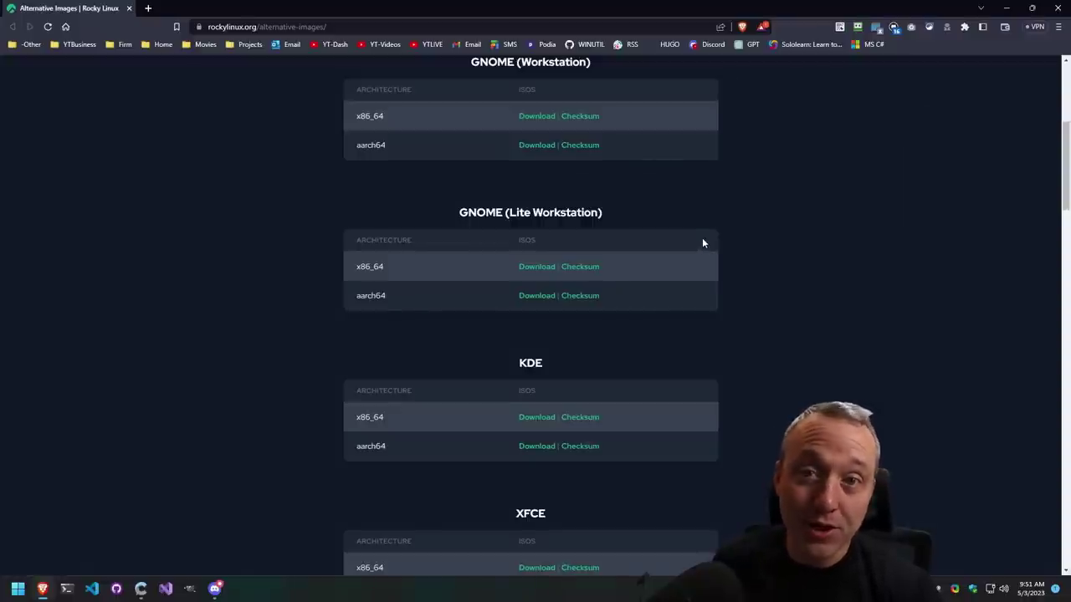
scroll(742, 258, "down", 2)
scroll(742, 260, "up", 2)
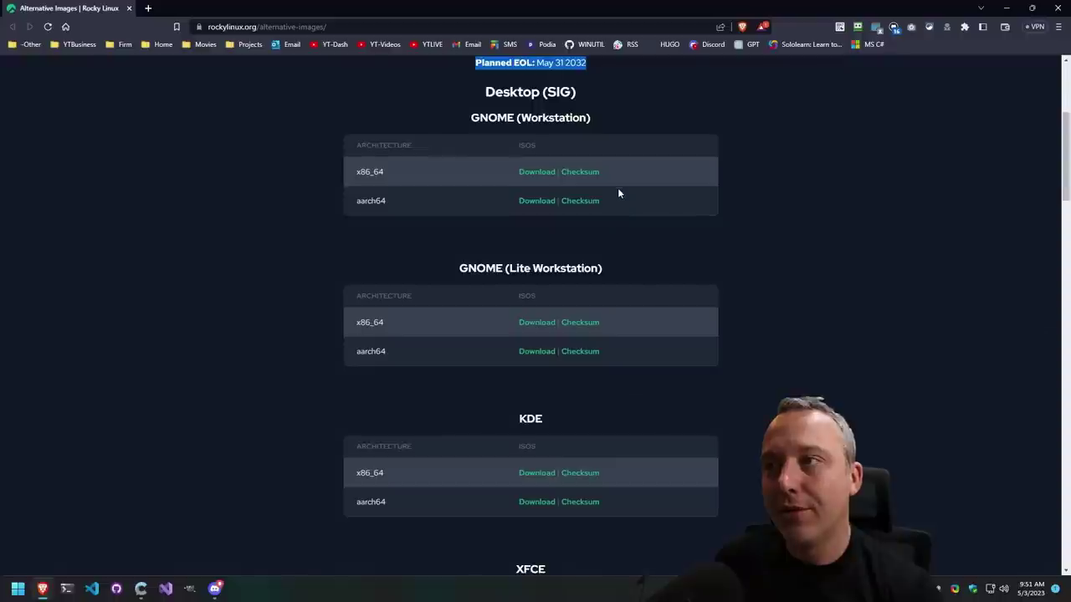
scroll(719, 371, "down", 5)
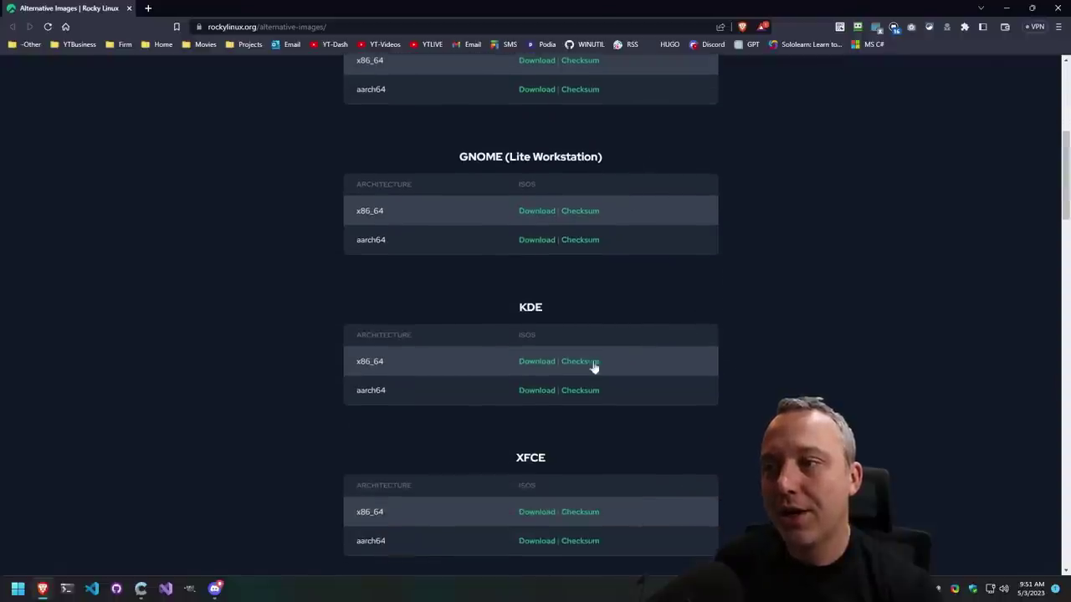
scroll(672, 451, "down", 2)
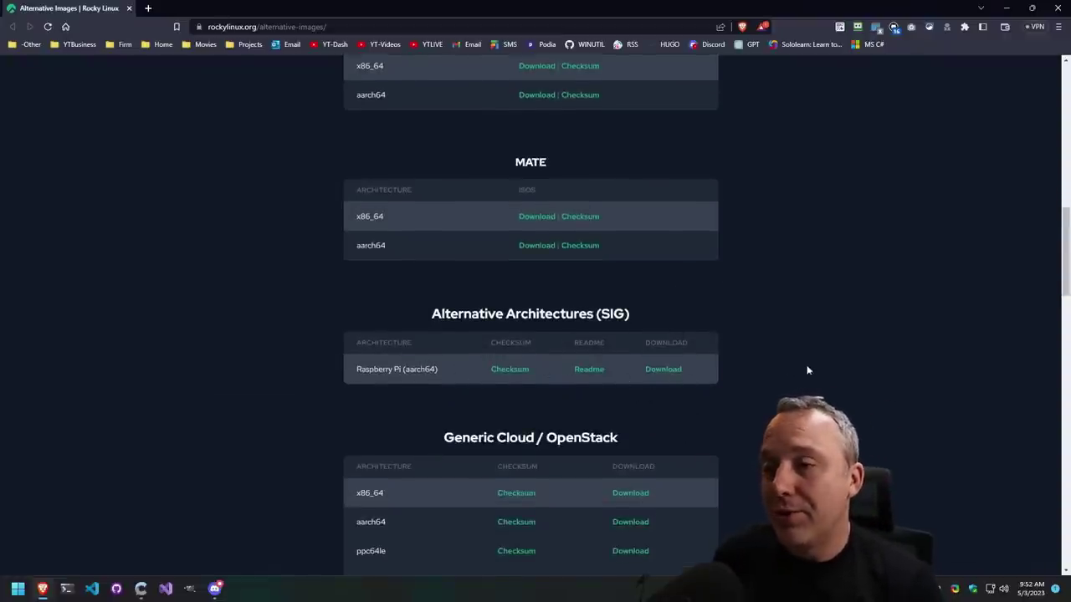
scroll(803, 351, "down", 1)
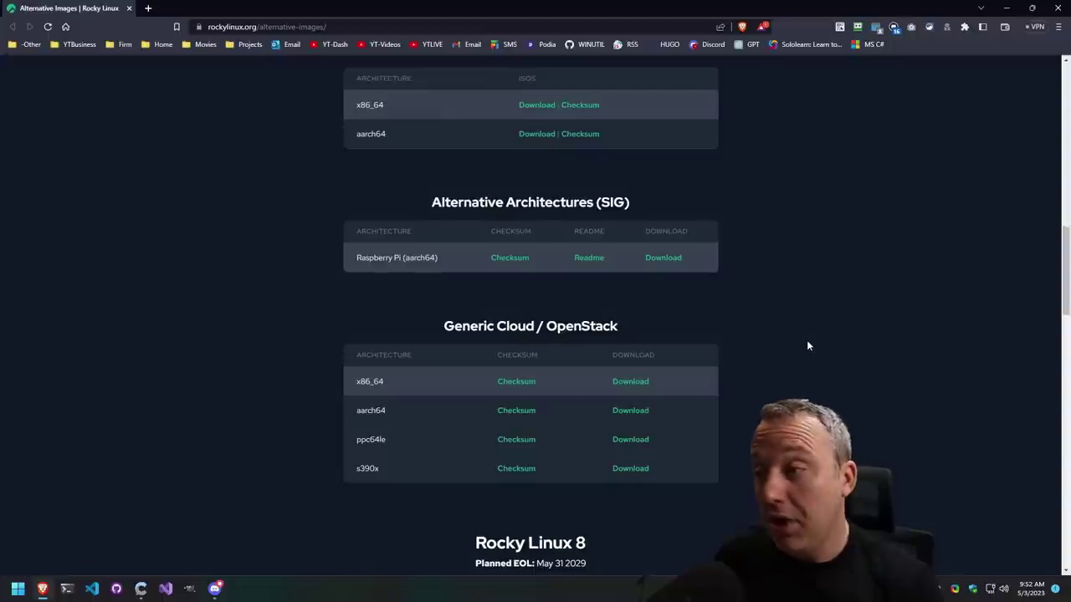
scroll(803, 342, "down", 3)
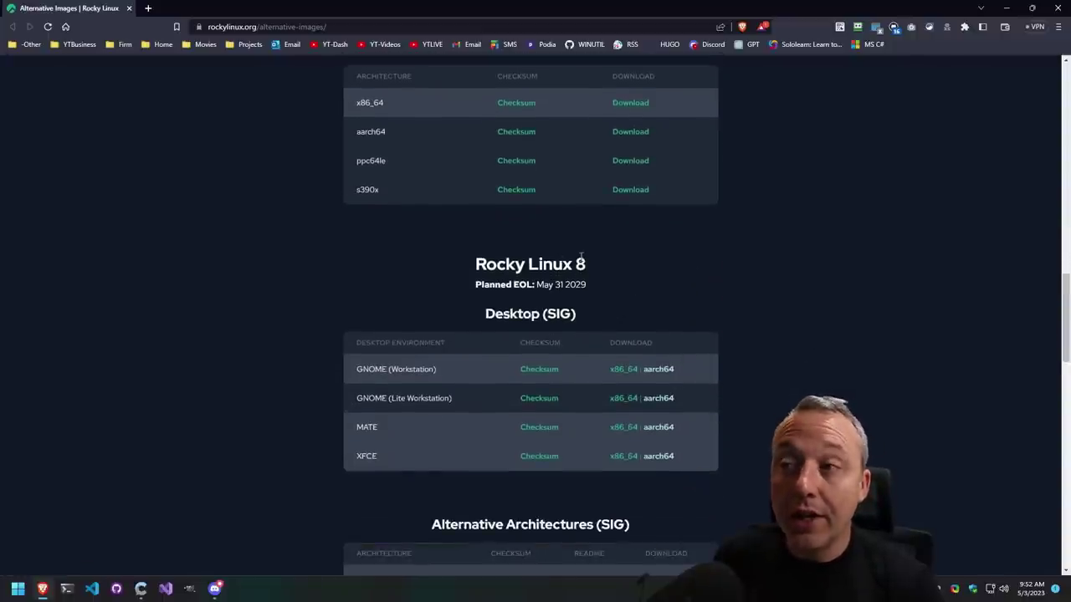
scroll(901, 371, "up", 20)
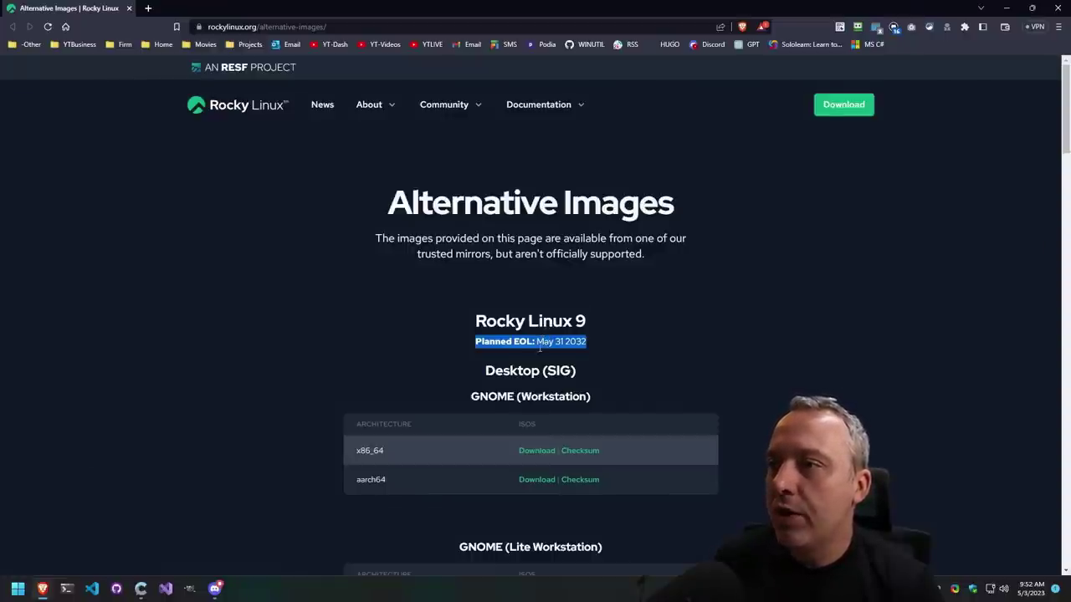
Deselect the EOL text and minimize Brave and Chatterino to reveal the desktop
left_click(557, 337)
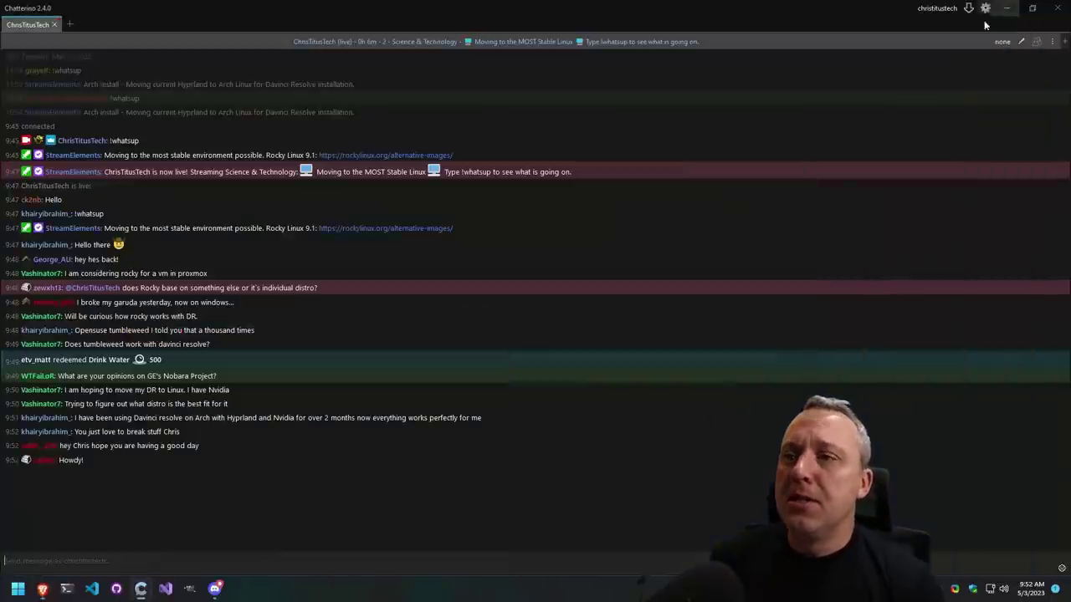
left_click(1006, 8)
left_click(1007, 8)
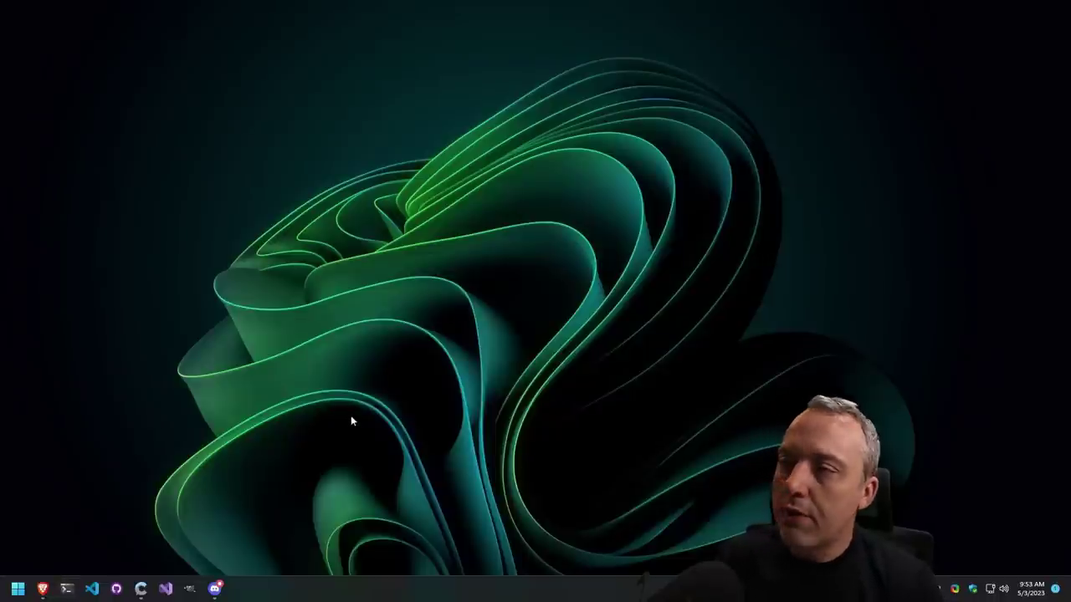
Open File Explorer on the network Images share, sorted by Date modified
key("super+e")
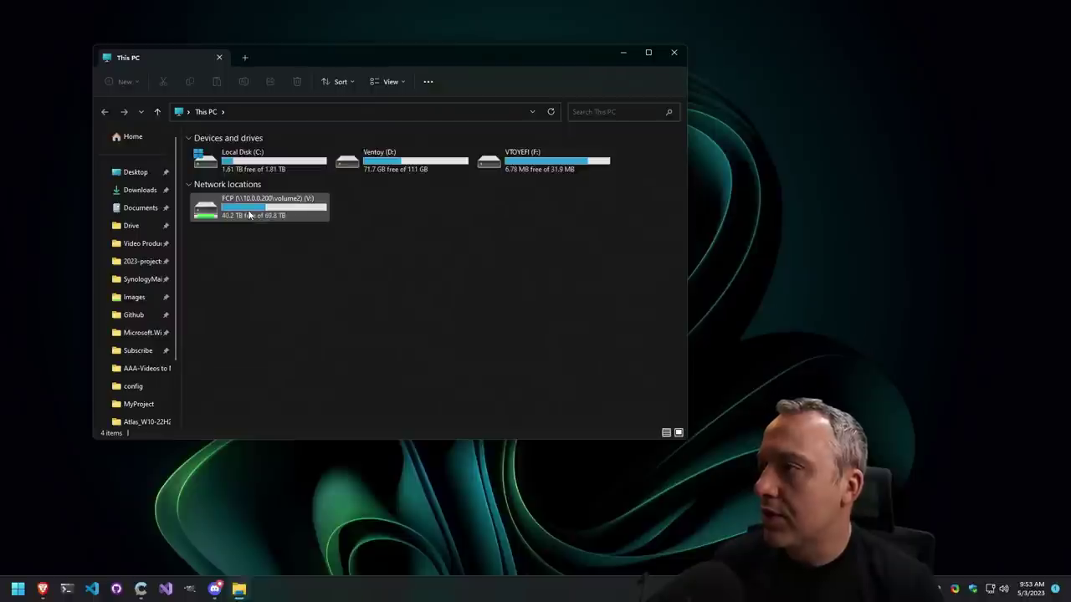
left_click(130, 297)
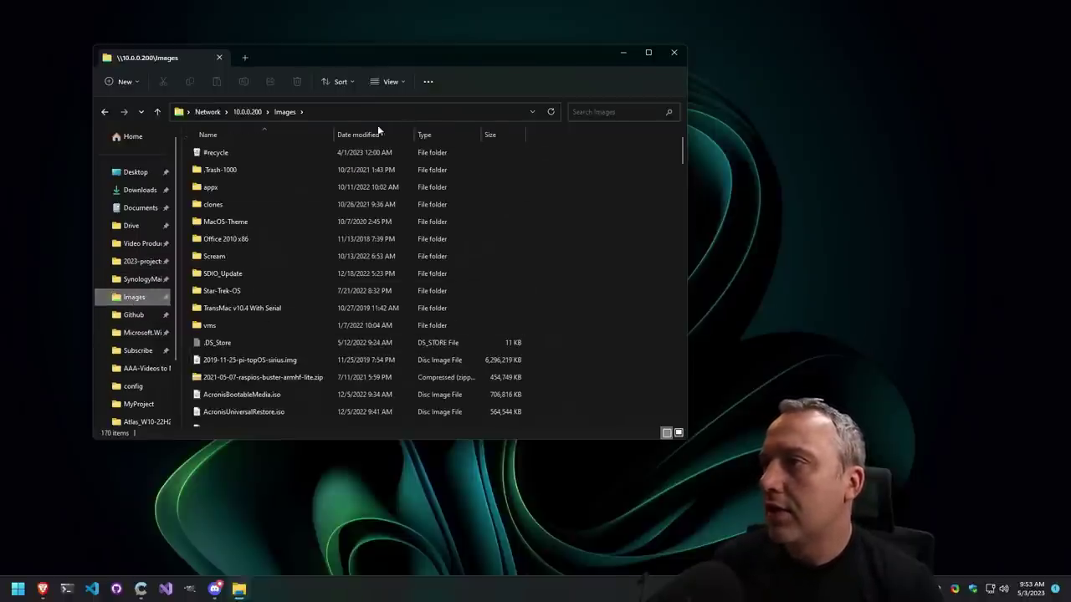
left_click(355, 137)
Select Rocky-9-KDE-x86_64-latest.iso and the amdgpu installer package, then return to This PC
left_click(233, 154)
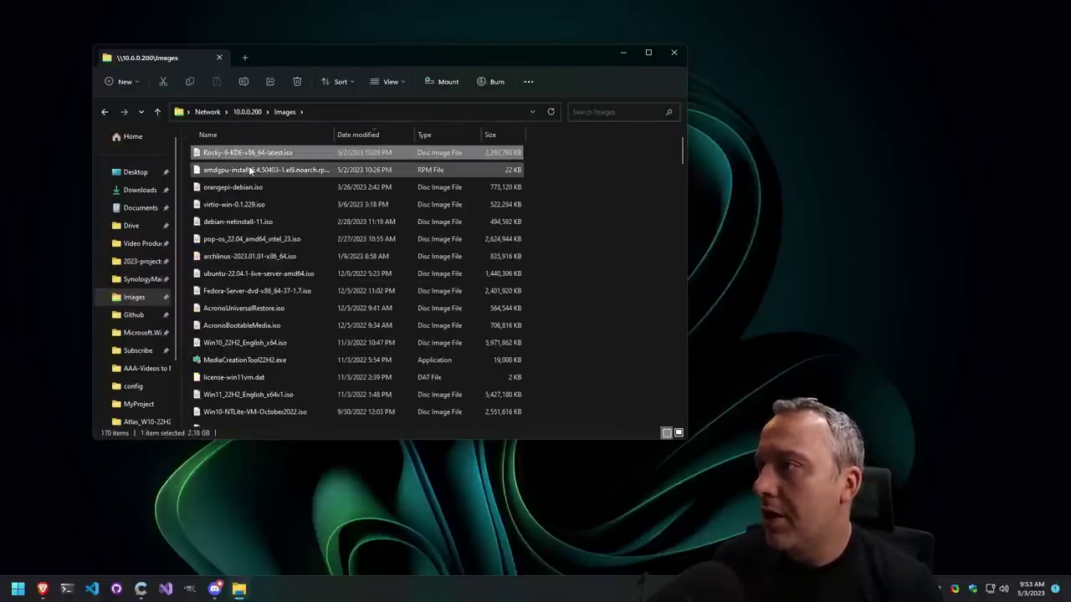
left_click(247, 170, "ctrl")
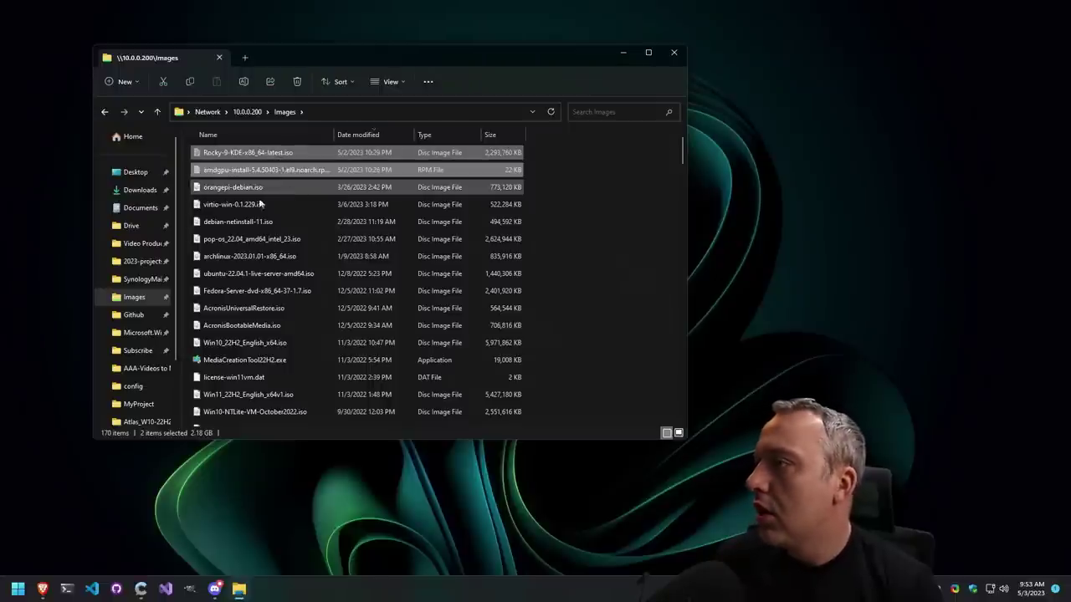
scroll(135, 393, "down", 2)
left_click(134, 369)
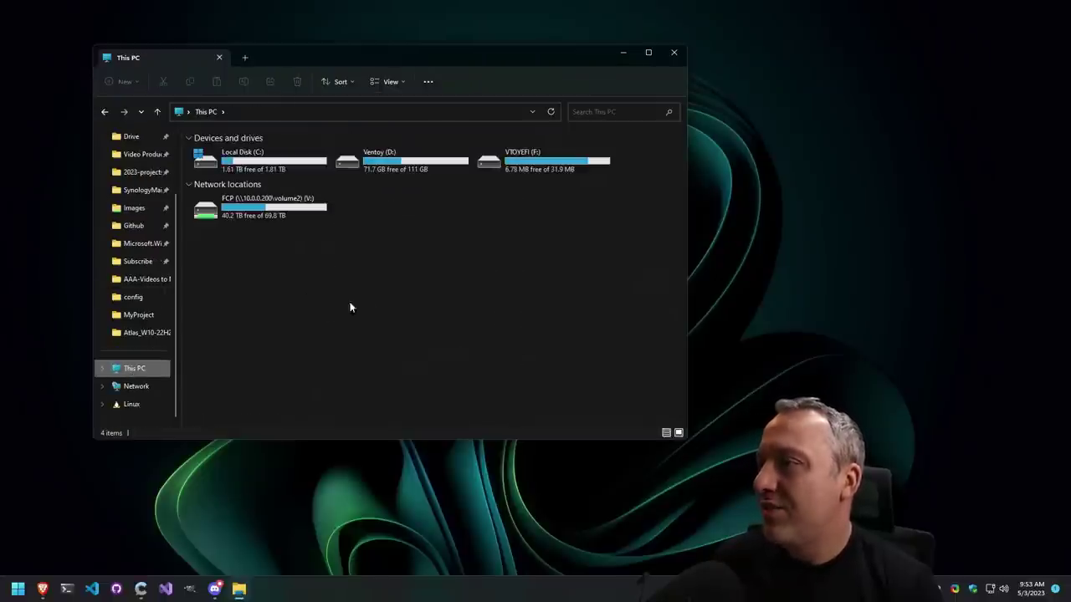
Paste the Rocky 9 KDE ISO and amdgpu package into the Ventoy (D:) drive
double_click(394, 164)
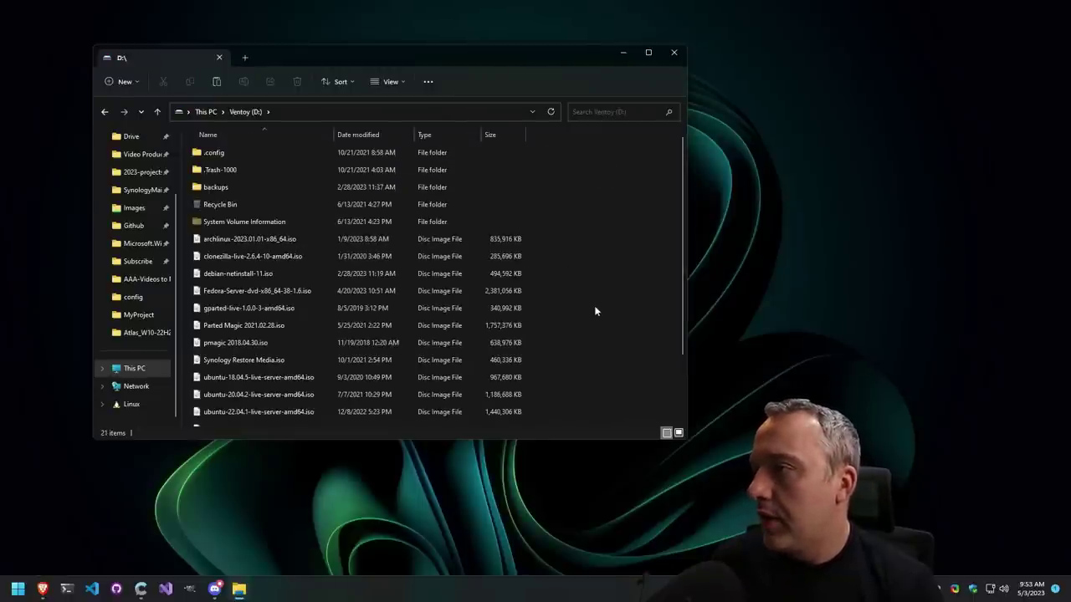
key("ctrl+v")
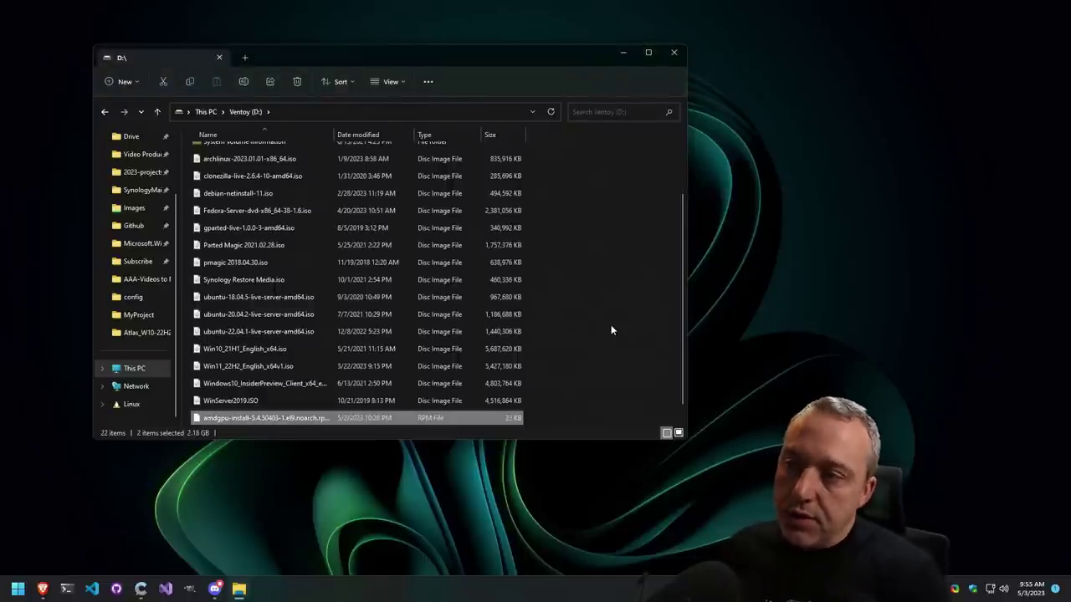
Close File Explorer and minimize Brave to clear the desktop
left_click(674, 52)
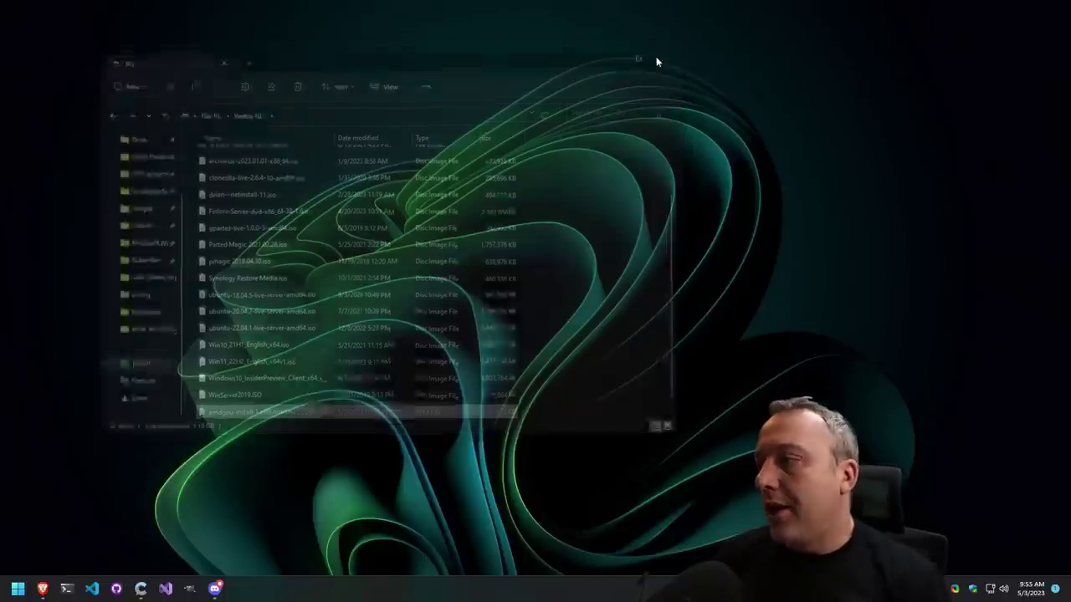
left_click(46, 590)
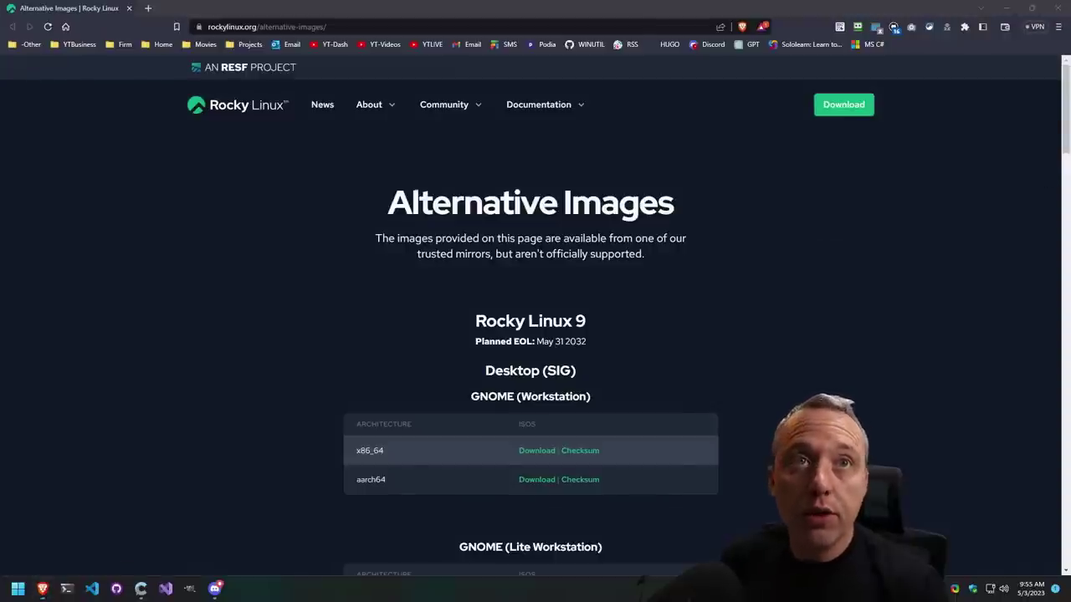
key("super+d")
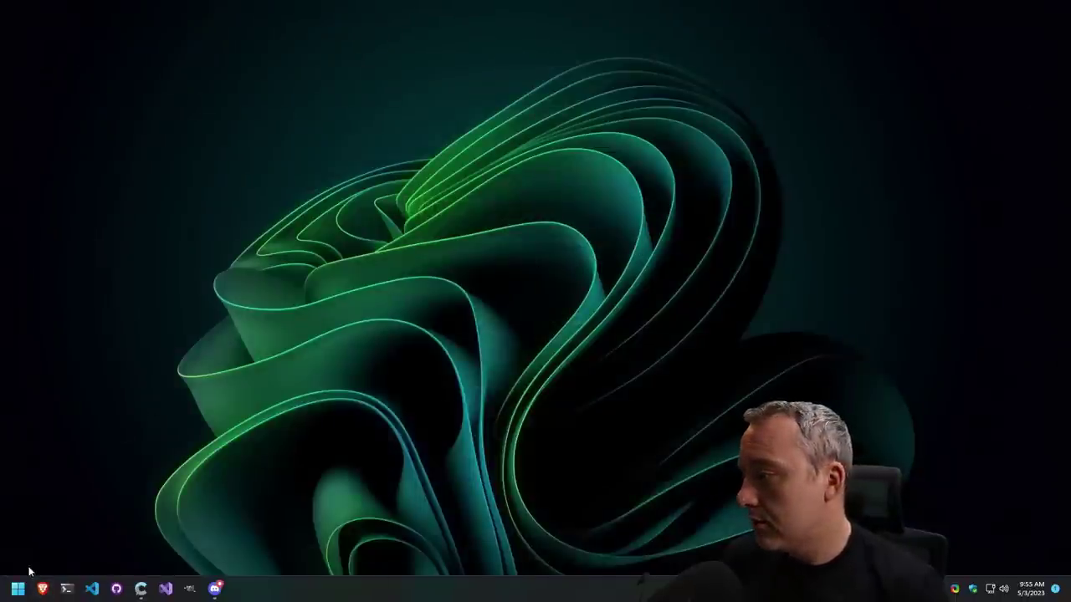
Restart the PC from the Start button's Shut down or sign out menu
right_click(17, 589)
mouse_move(110, 544)
left_click(163, 541)
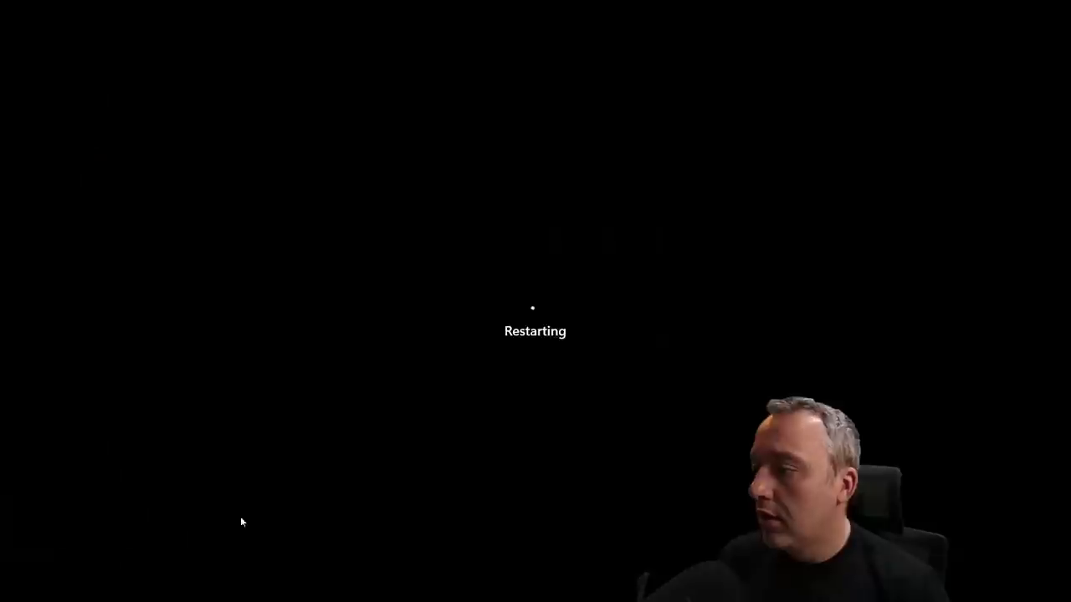
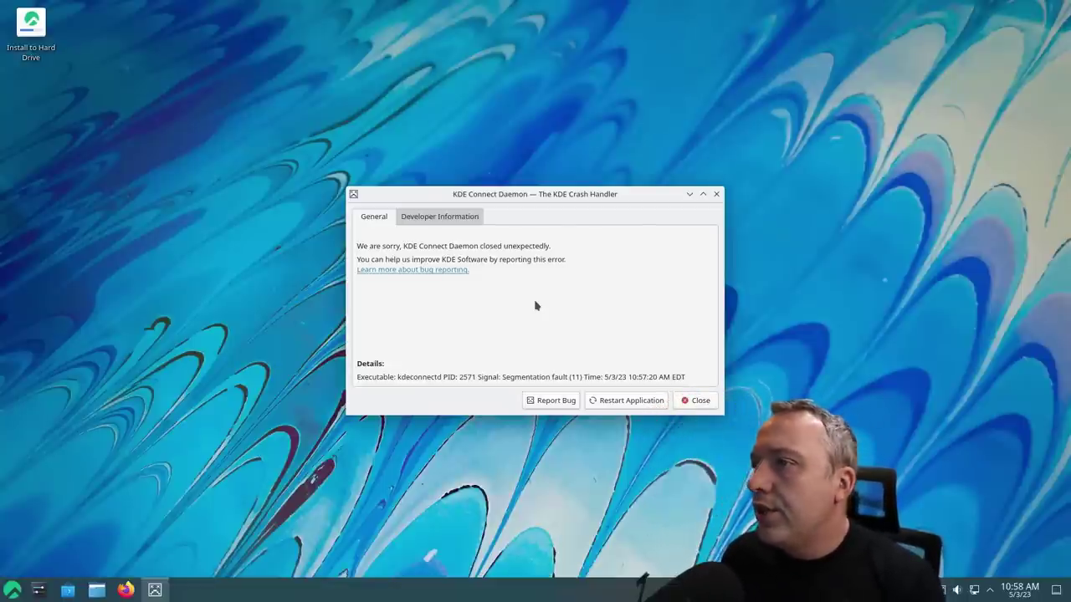
Dismiss the KDE Connect crash report, launch the installer and continue with English (United States)
left_click(716, 194)
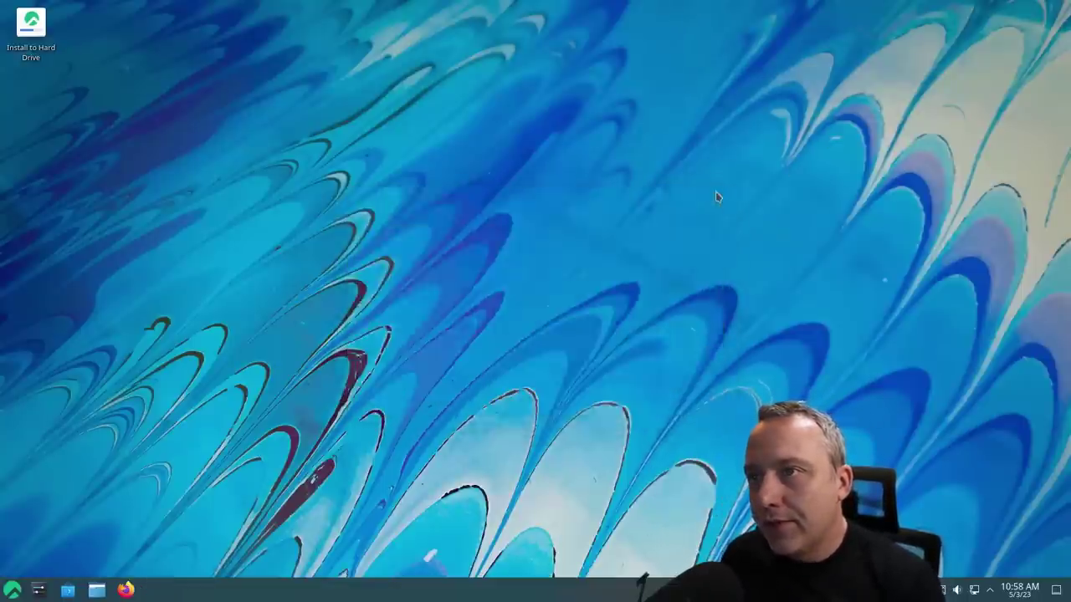
double_click(46, 38)
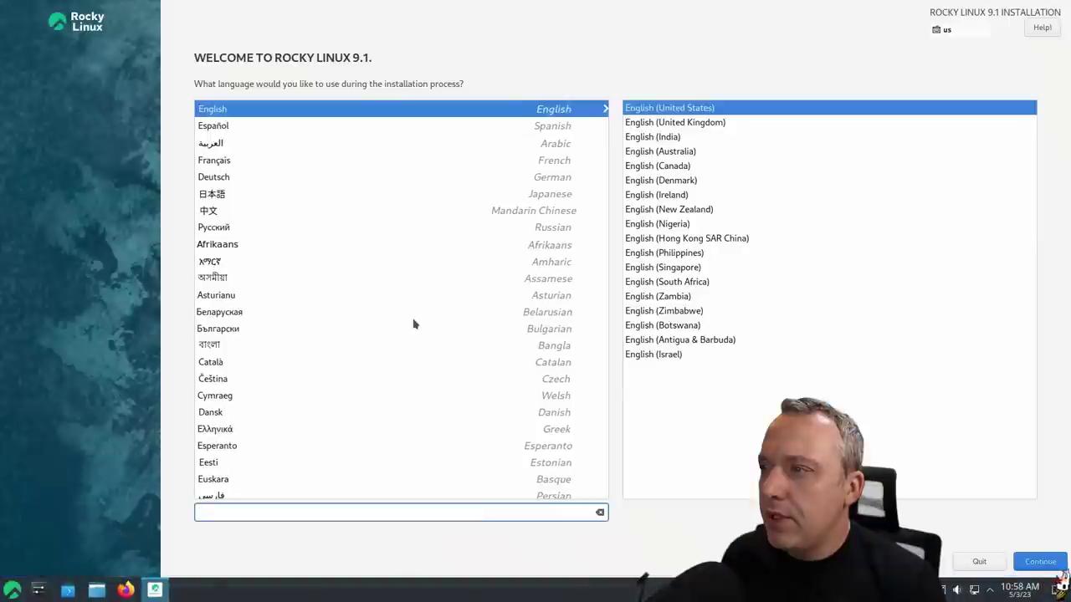
left_click(1052, 565)
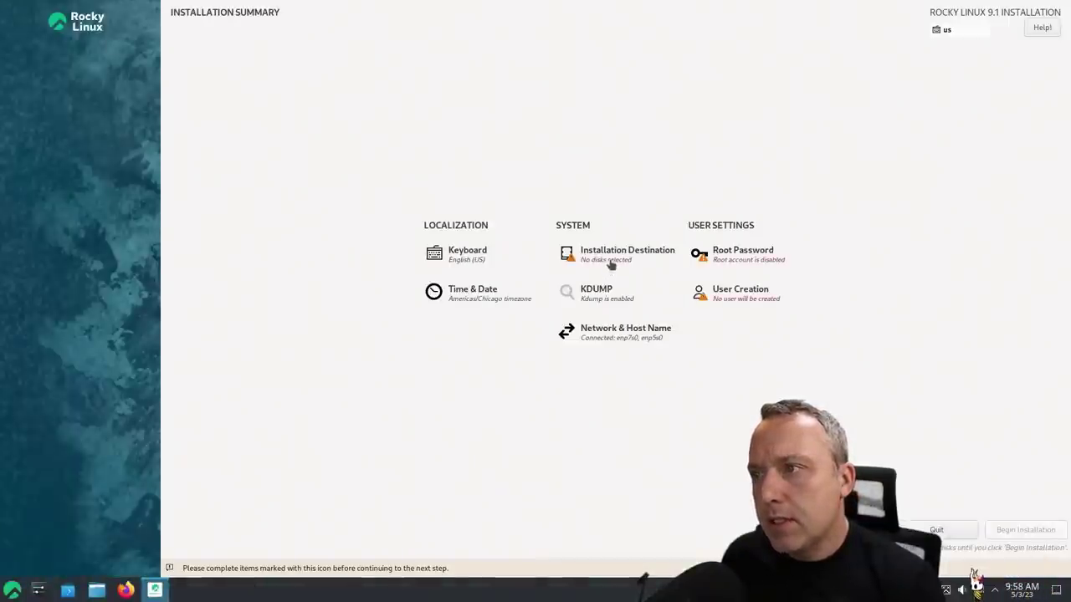
Select the sdc, sda and Samsung SSD 960 EVO (nvme0n1) disks with Custom storage configuration
left_click(612, 264)
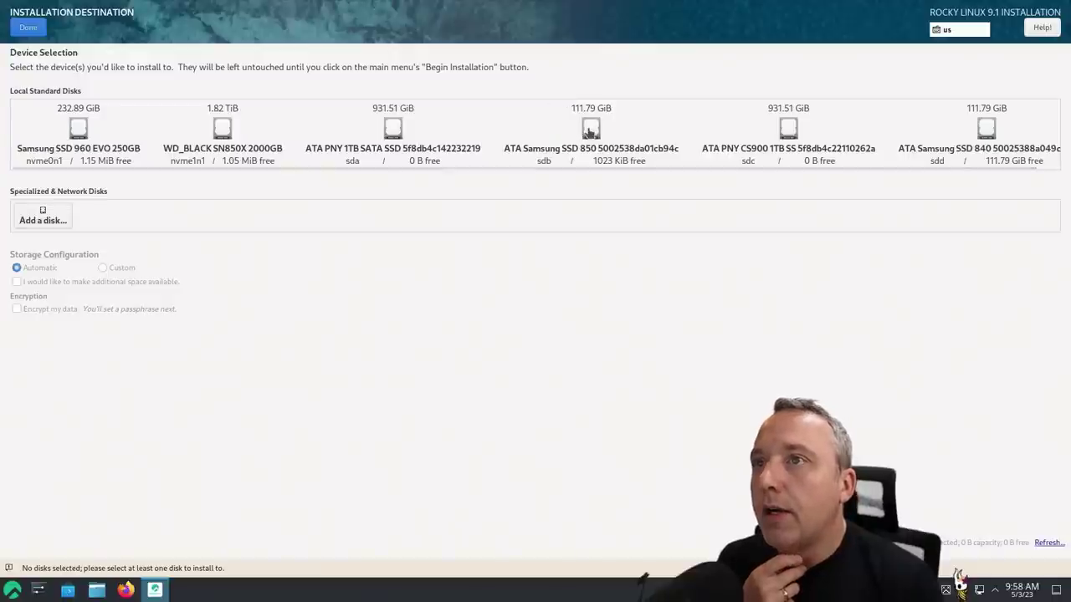
left_click(788, 129)
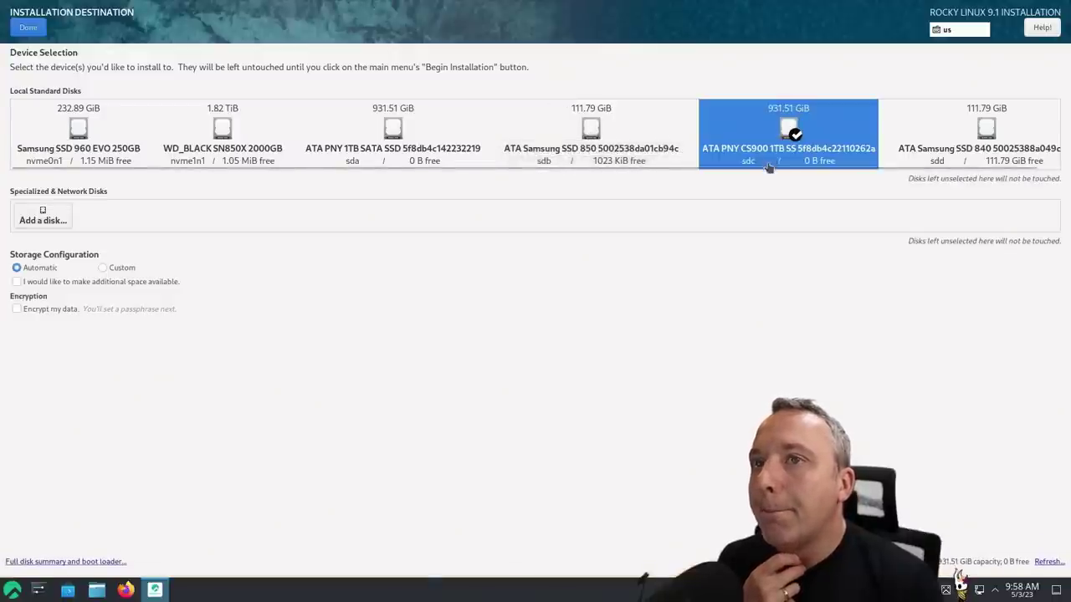
left_click(373, 130)
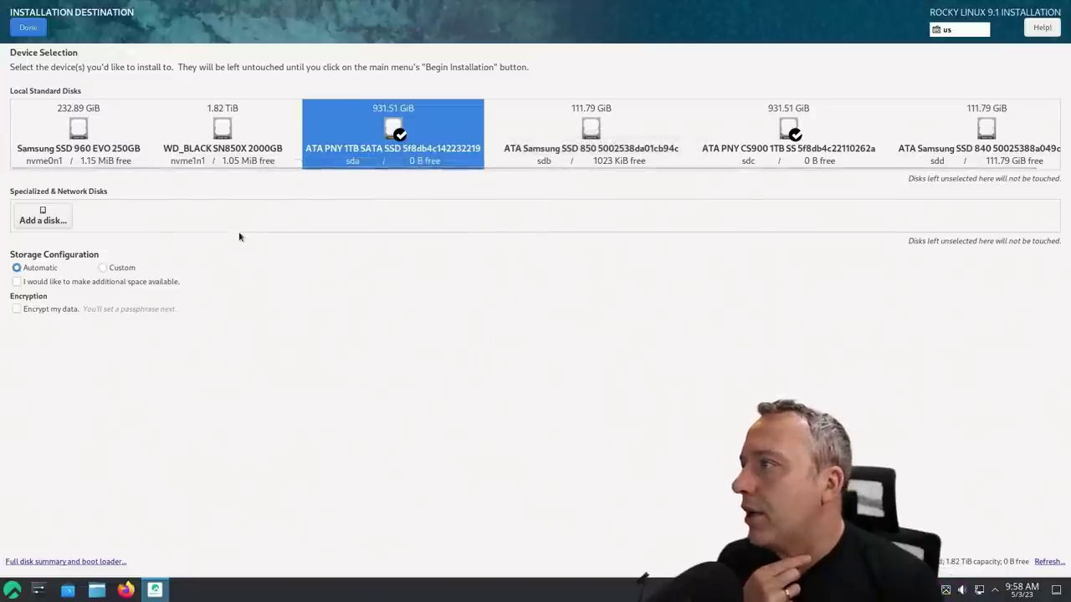
left_click(73, 124)
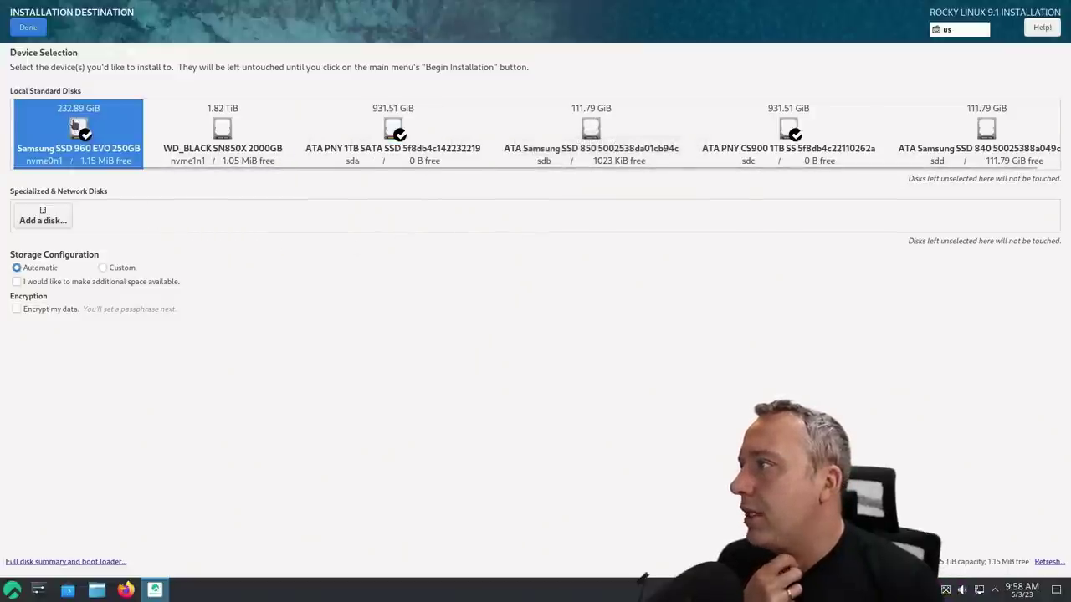
left_click(103, 268)
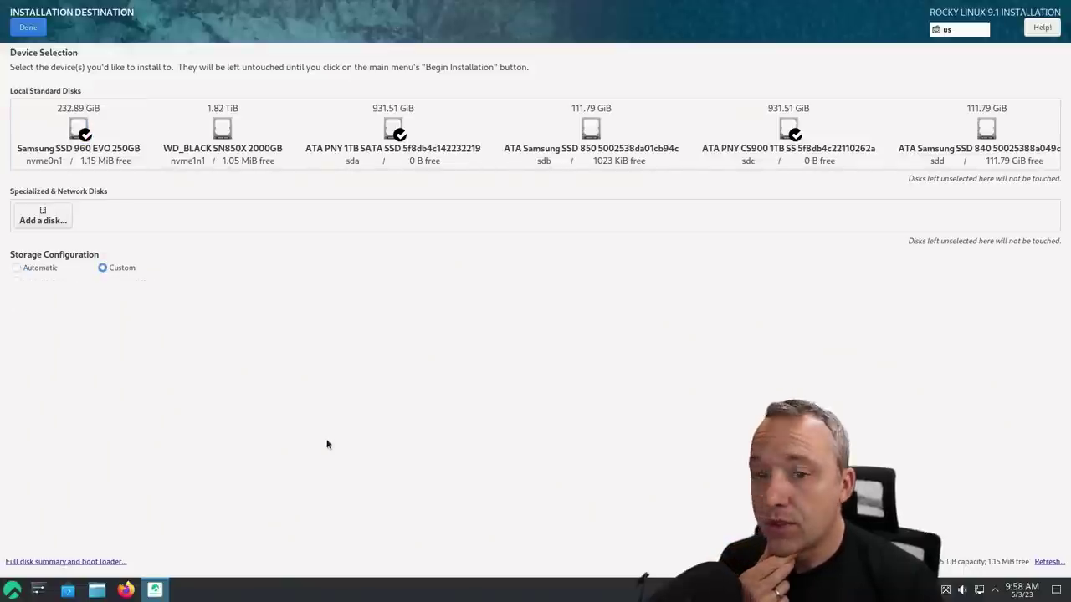
left_click(33, 28)
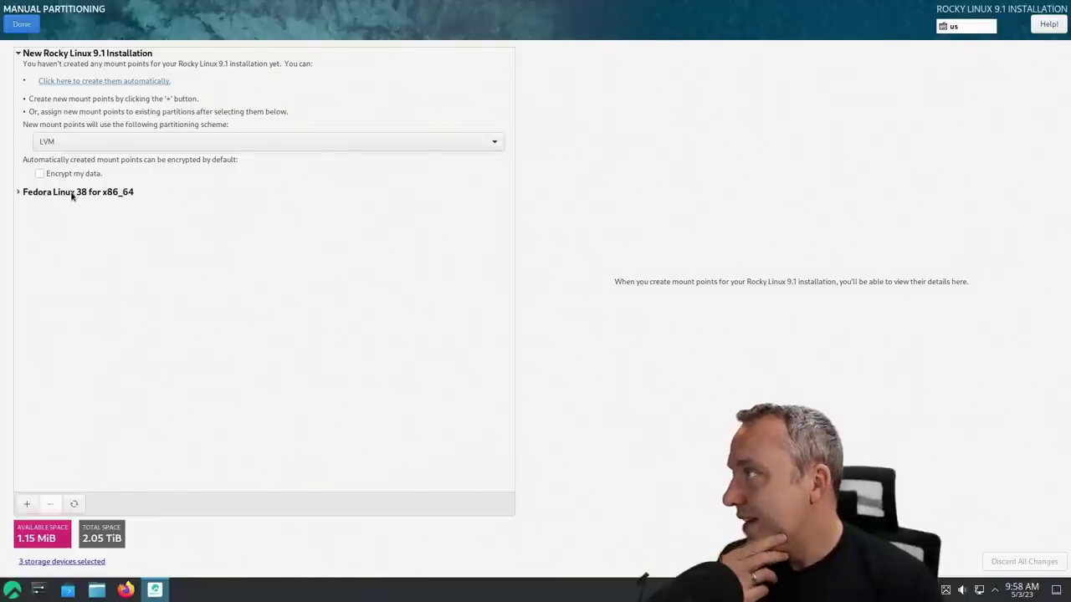
Expand Fedora Linux 38 and review its /home, /, /boot and /boot/efi volumes
left_click(26, 194)
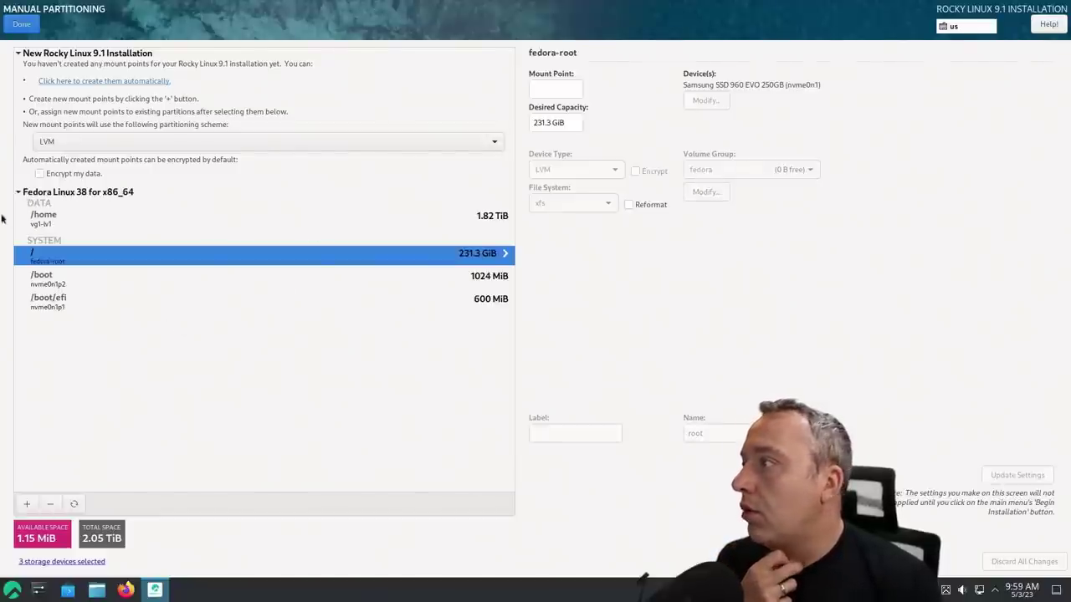
left_click(58, 216)
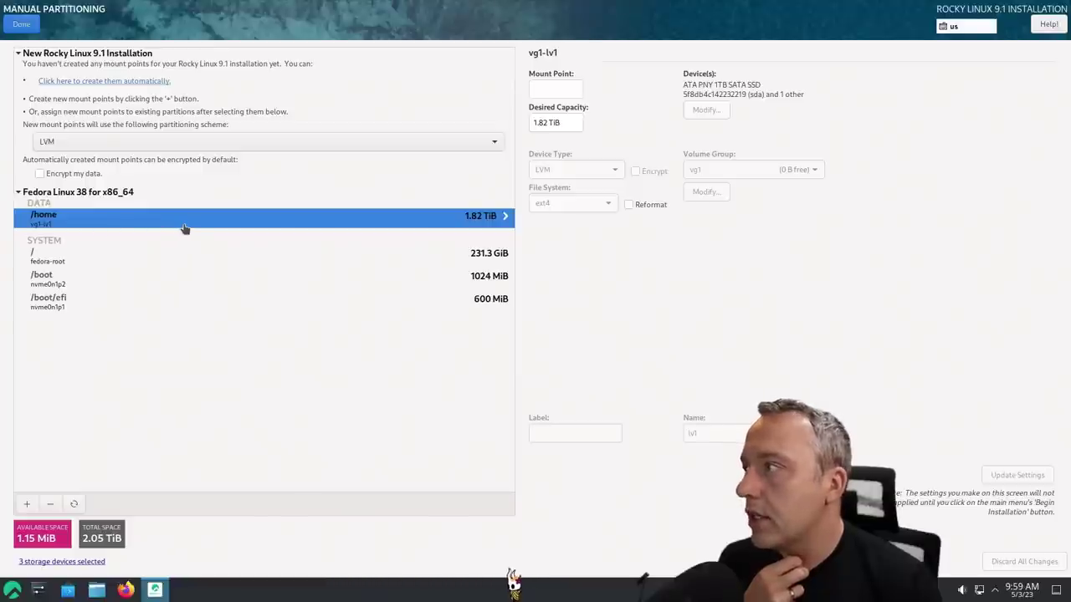
left_click(58, 257)
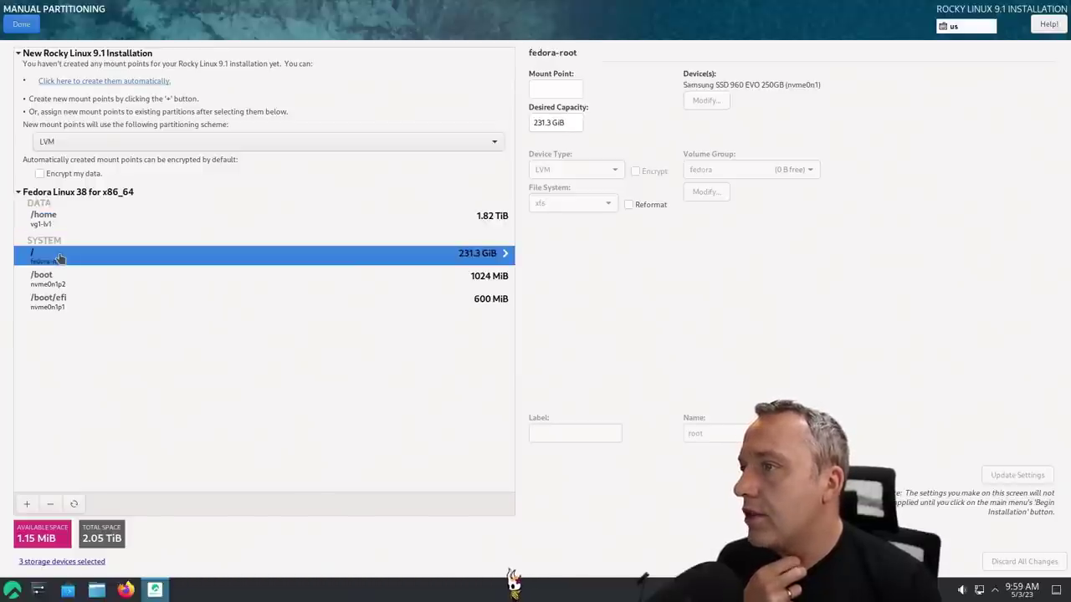
left_click(65, 283)
left_click(81, 304)
Begin deleting the /boot partition, then cancel at the confirmation
left_click(75, 281)
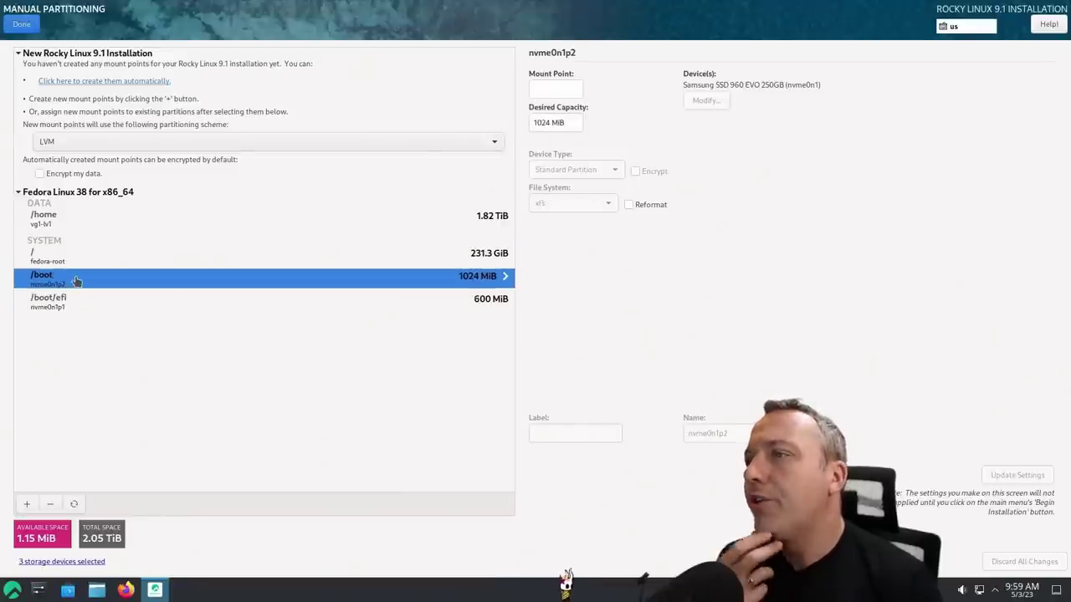
left_click(51, 504)
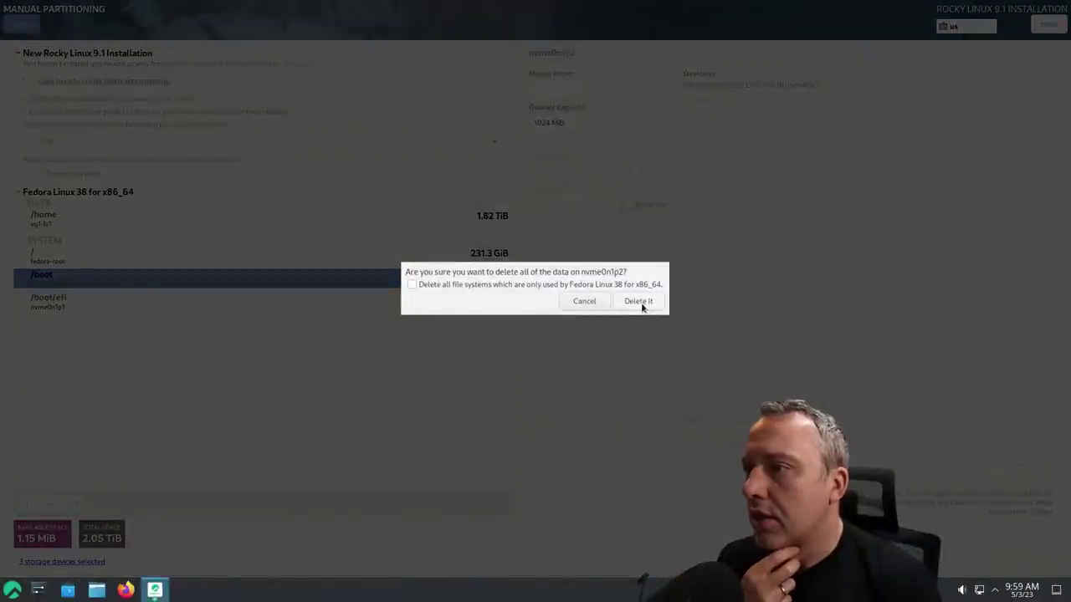
left_click(583, 301)
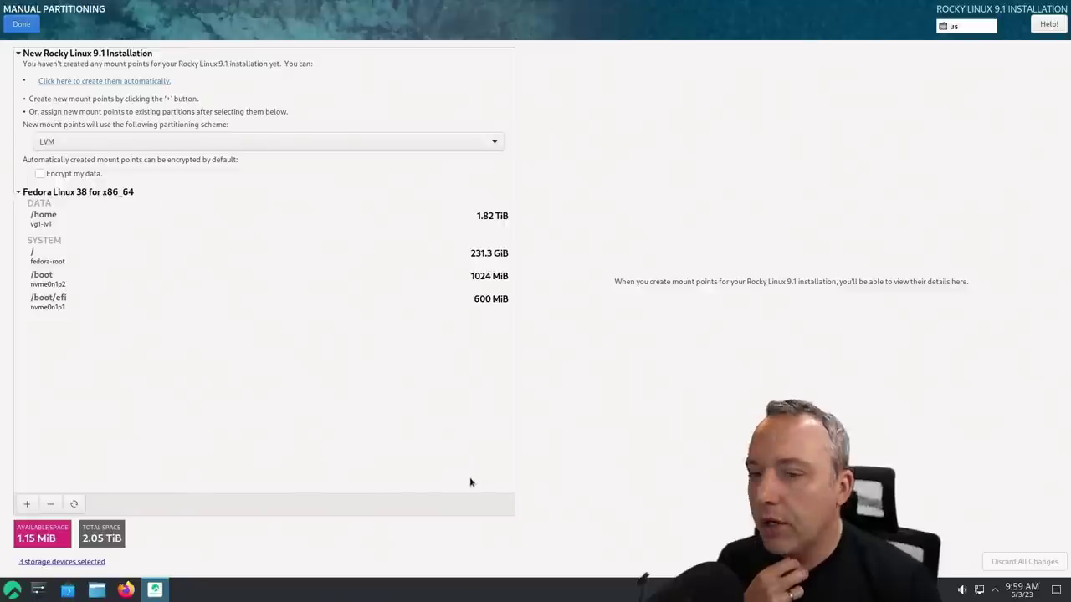
left_click(52, 261)
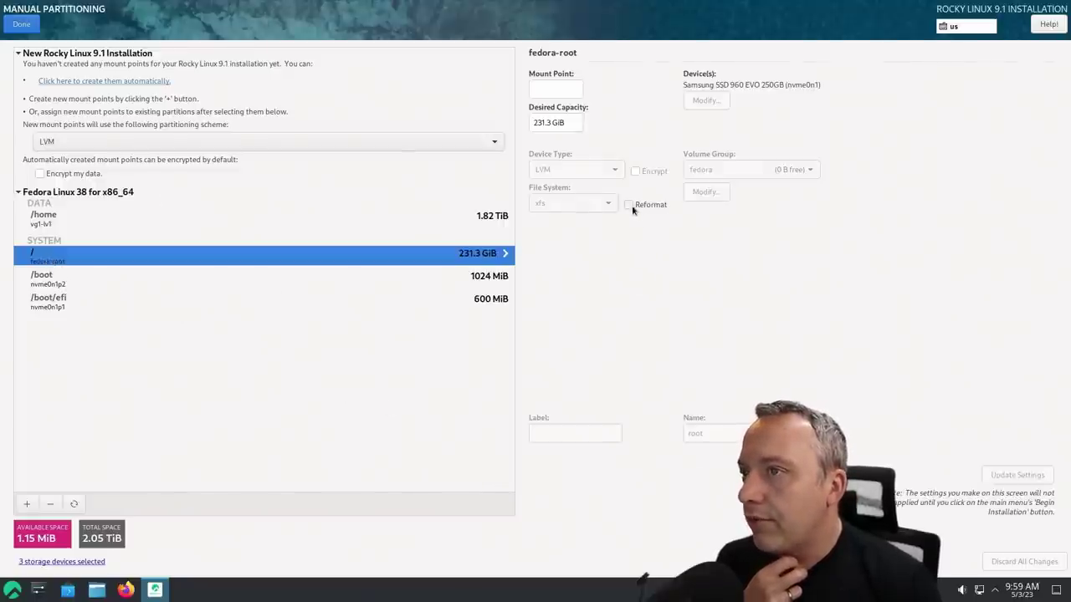
left_click(84, 281)
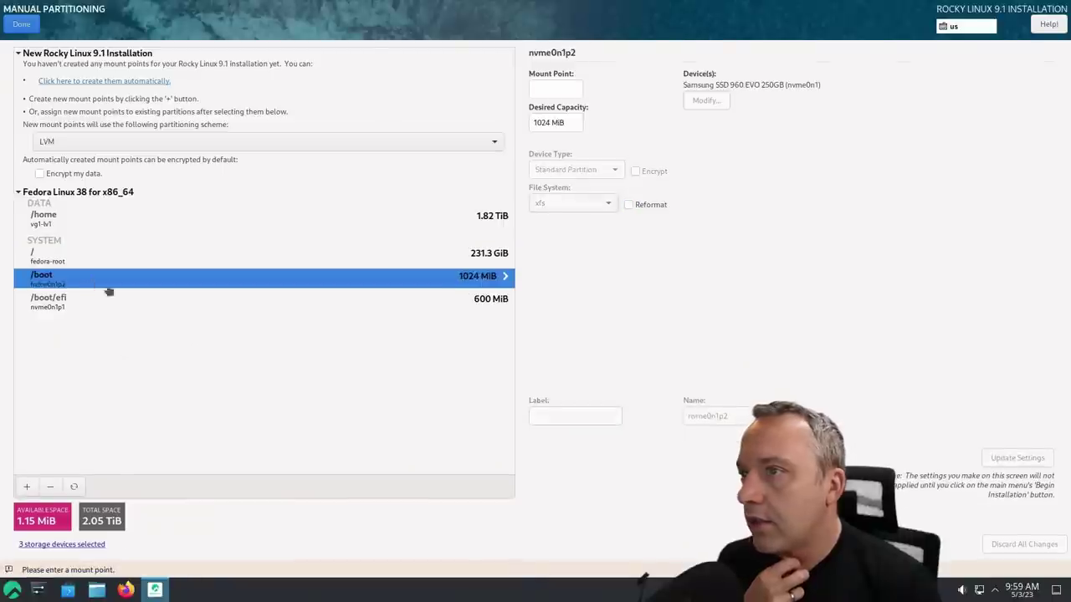
left_click(179, 299)
left_click(629, 205)
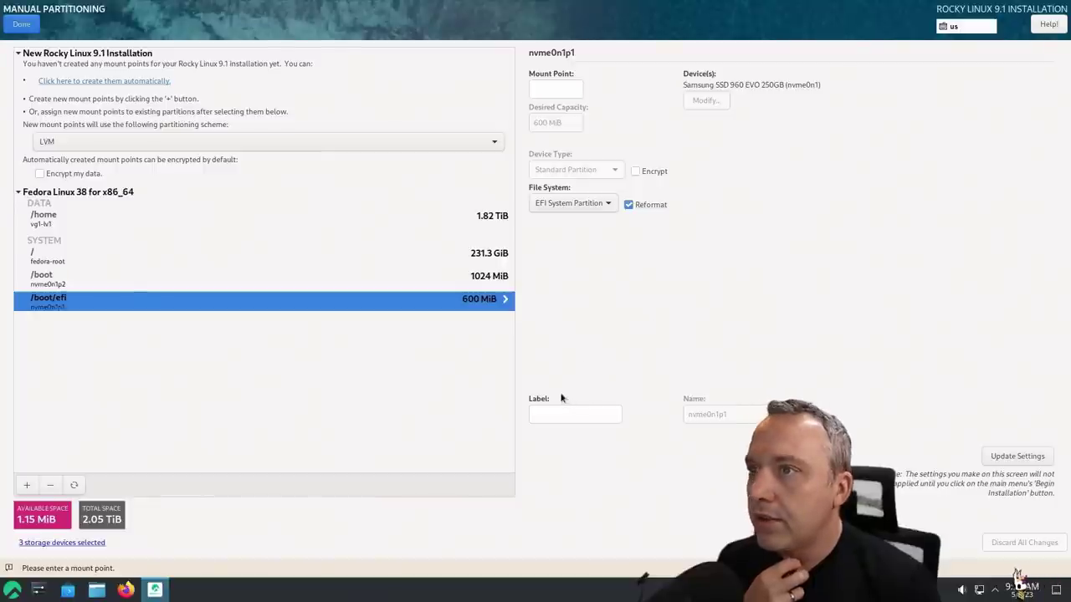
left_click(184, 284)
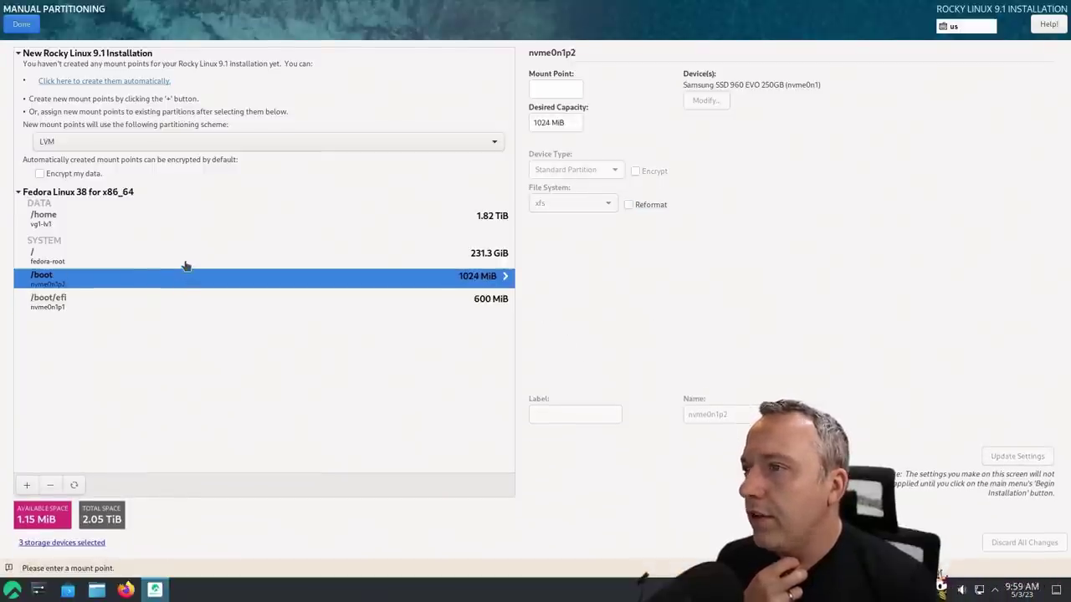
left_click(186, 261)
left_click(186, 280)
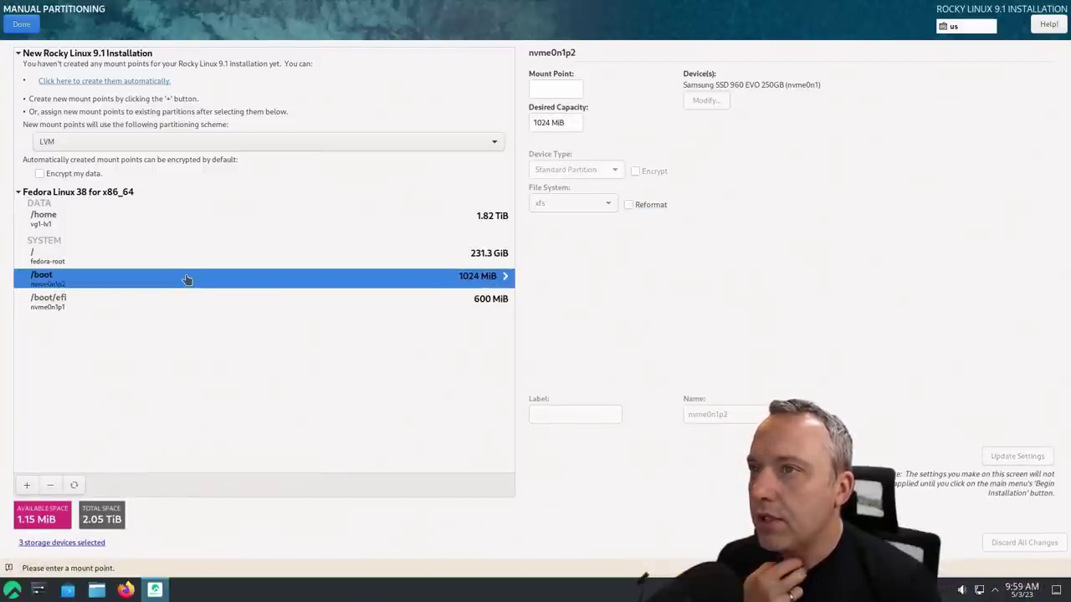
left_click(169, 254)
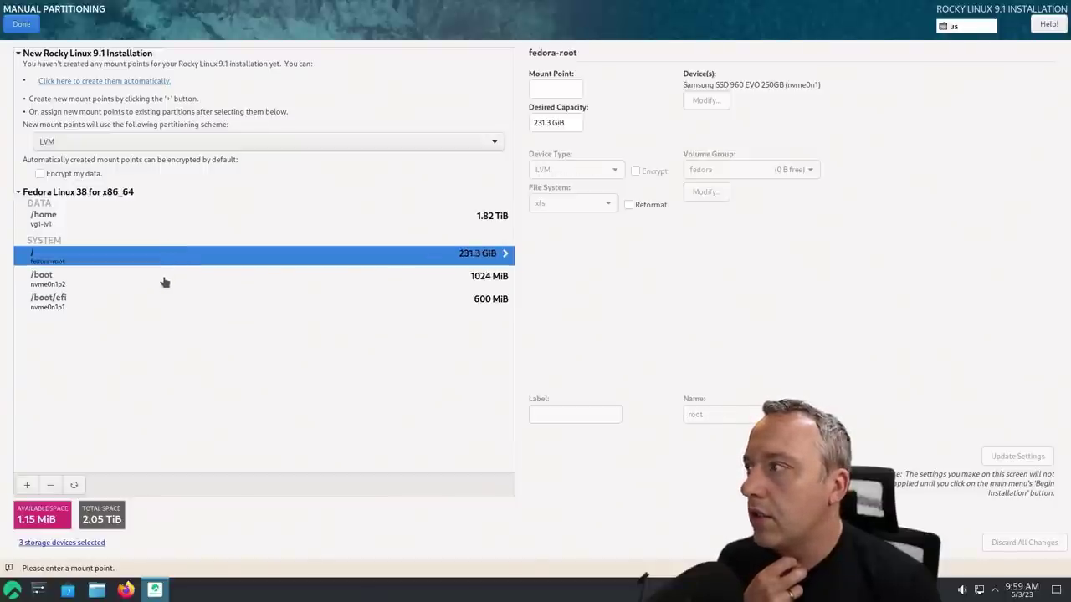
left_click(164, 281)
left_click(155, 303)
left_click(157, 282)
left_click(171, 260)
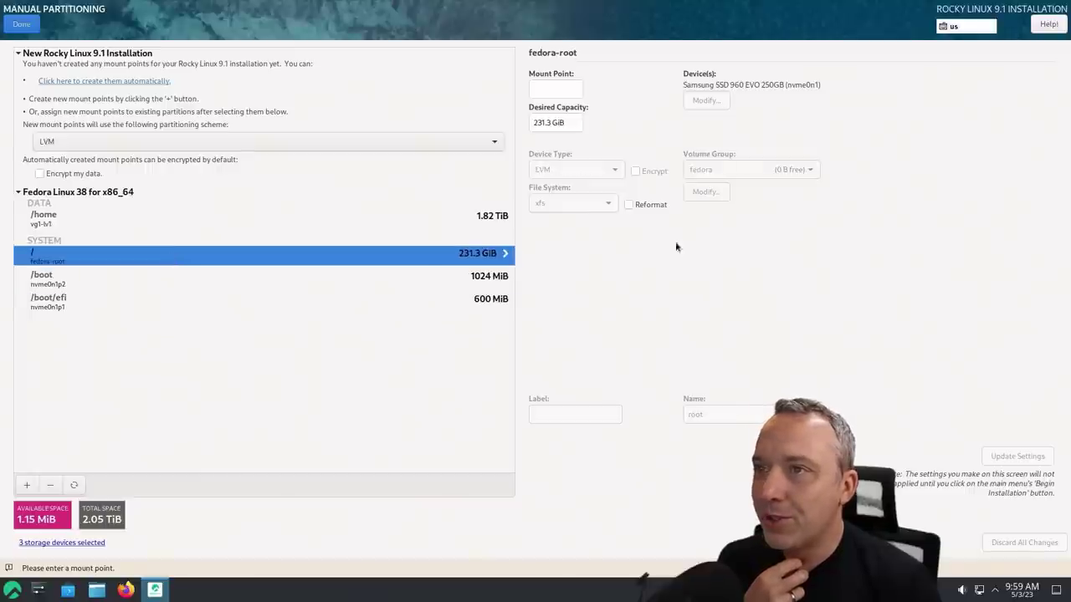
left_click(628, 205)
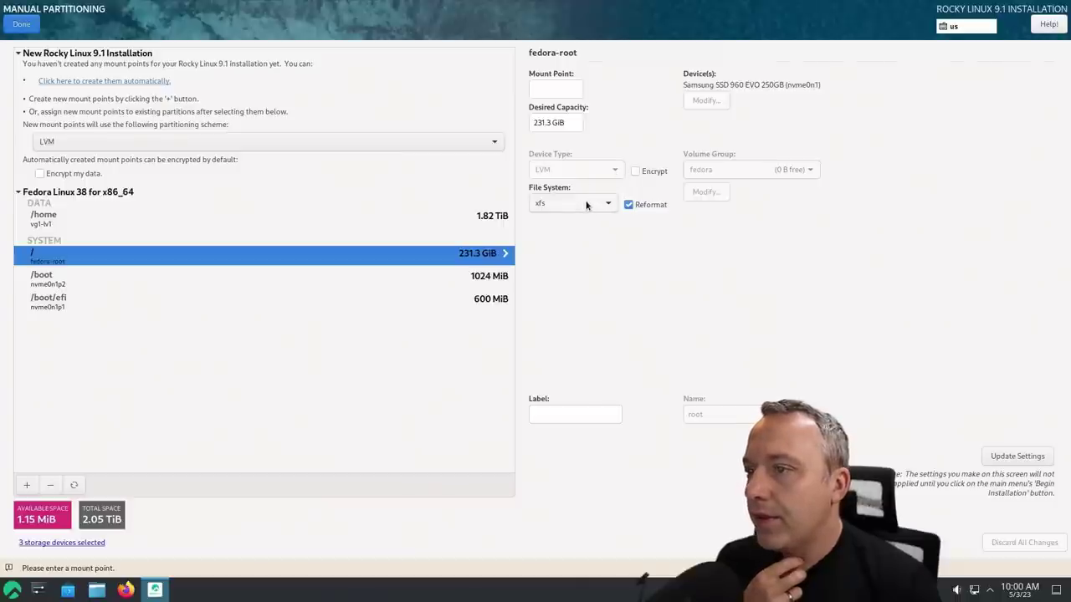
left_click(580, 411)
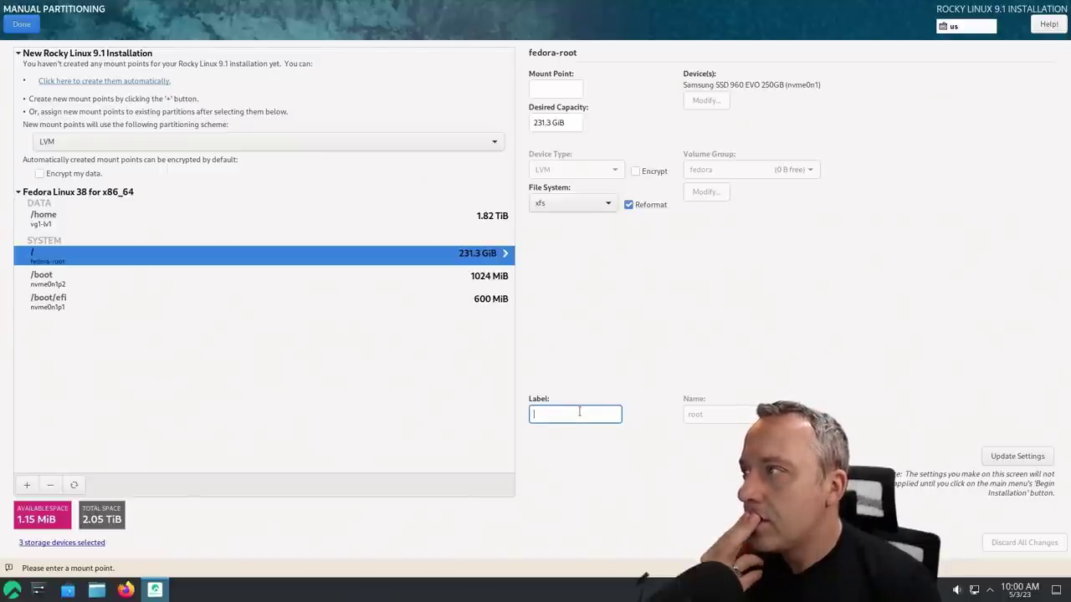
Delete the old fedora-root volume and the 1024 MiB xfs partition (nvme0n1p2)
left_click(51, 485)
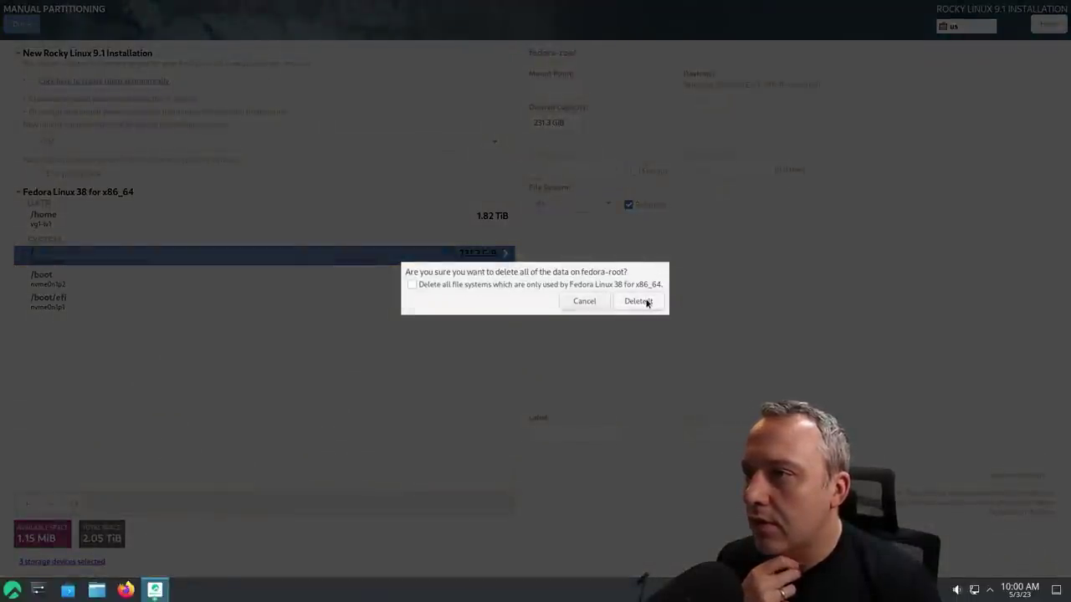
left_click(637, 301)
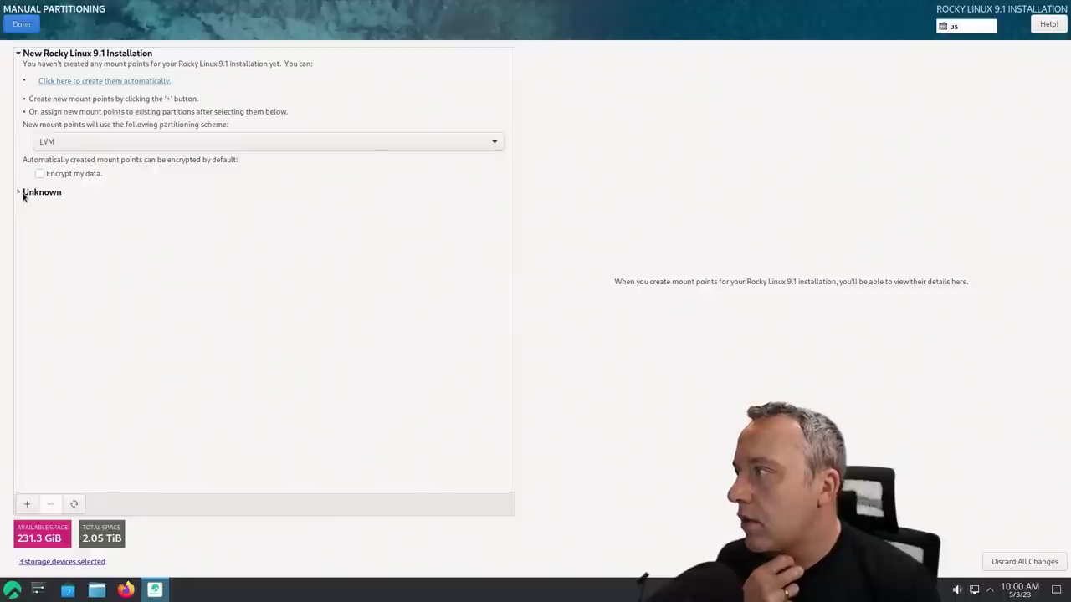
left_click(23, 194)
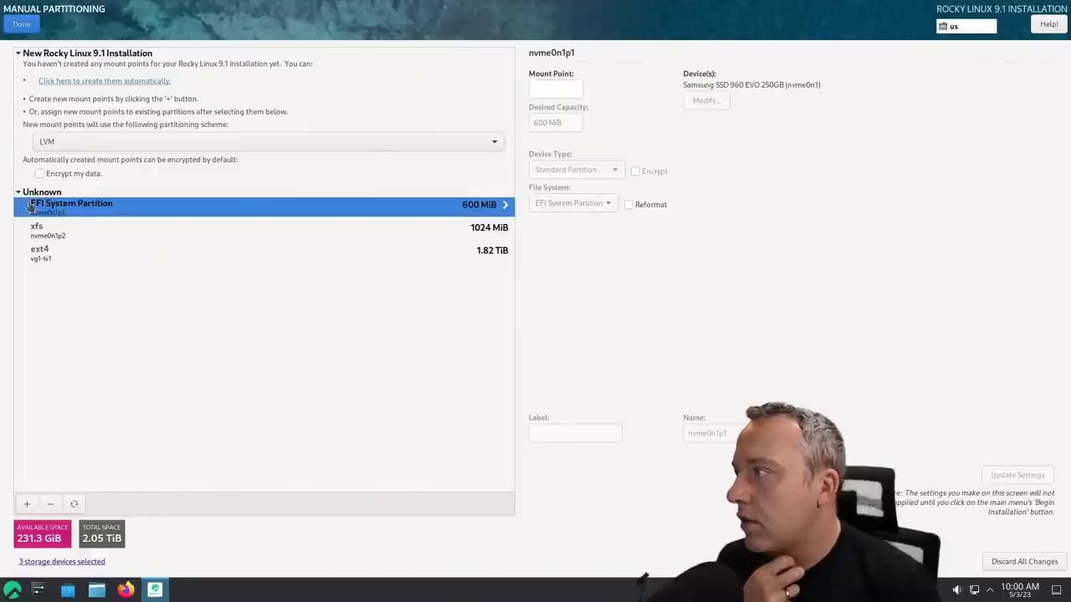
left_click(69, 238)
left_click(52, 504)
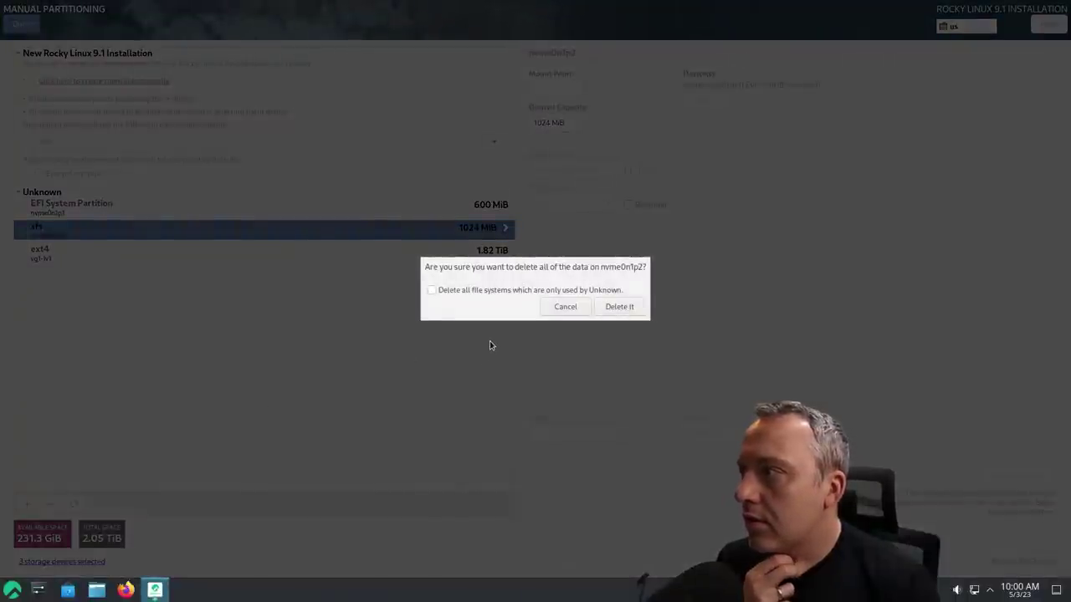
left_click(620, 307)
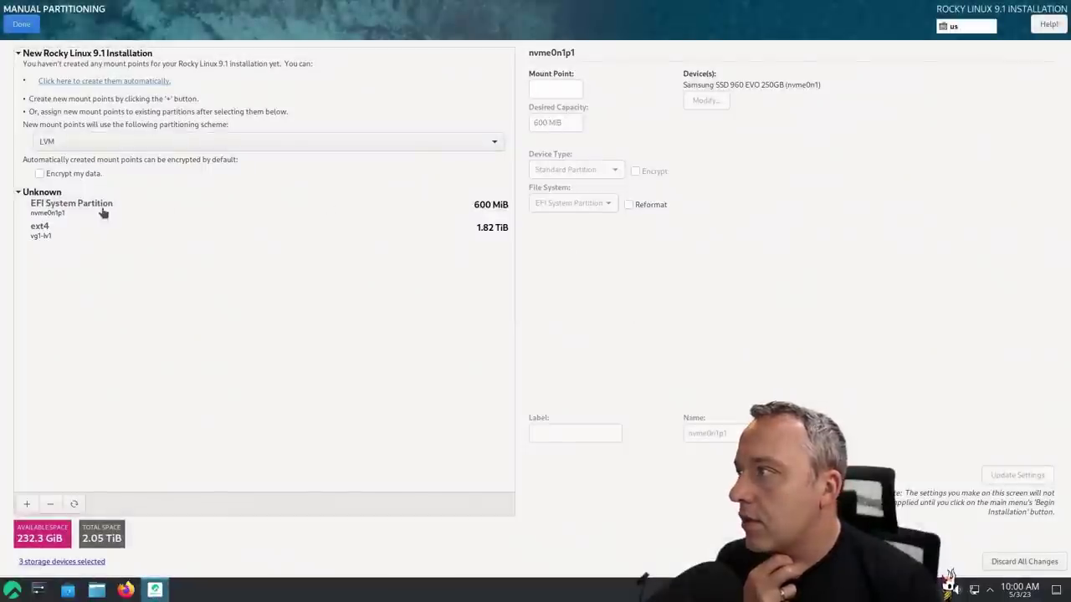
Set the 600 MiB EFI System Partition's mount point to /boot/efi
left_click(102, 213)
left_click(556, 89)
type("/boot/efi")
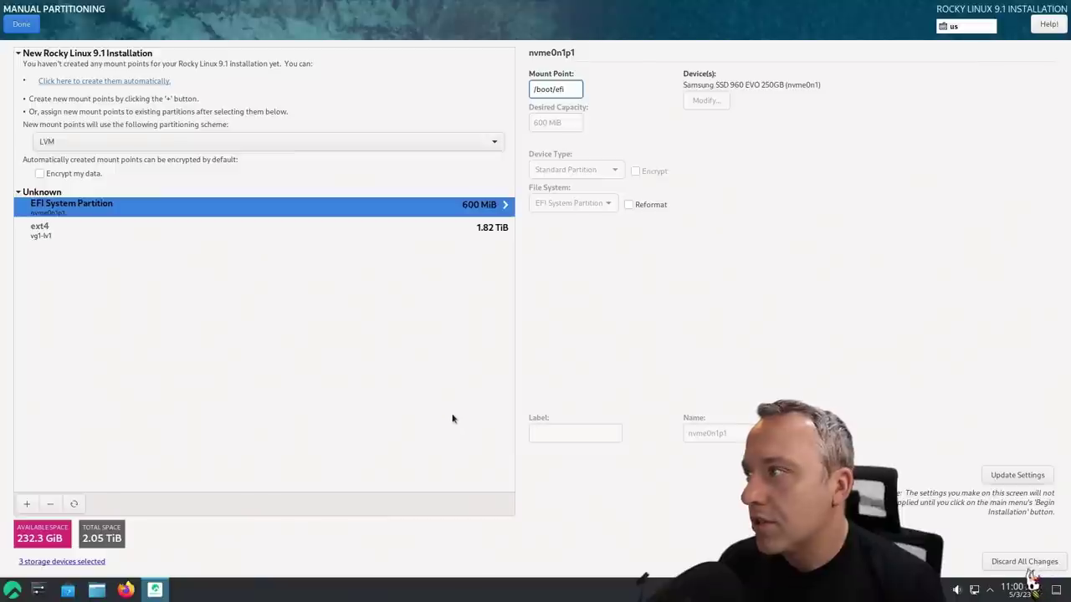
left_click(28, 504)
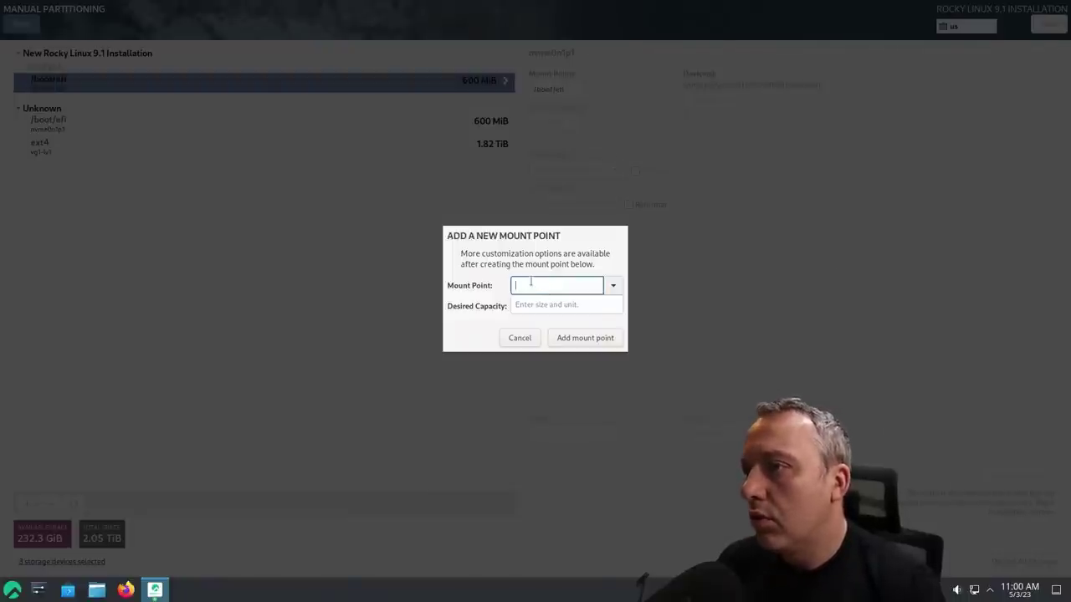
Add a 232.3 GiB / mount point on LVM, keeping volume group rl_localhost-live
type("/")
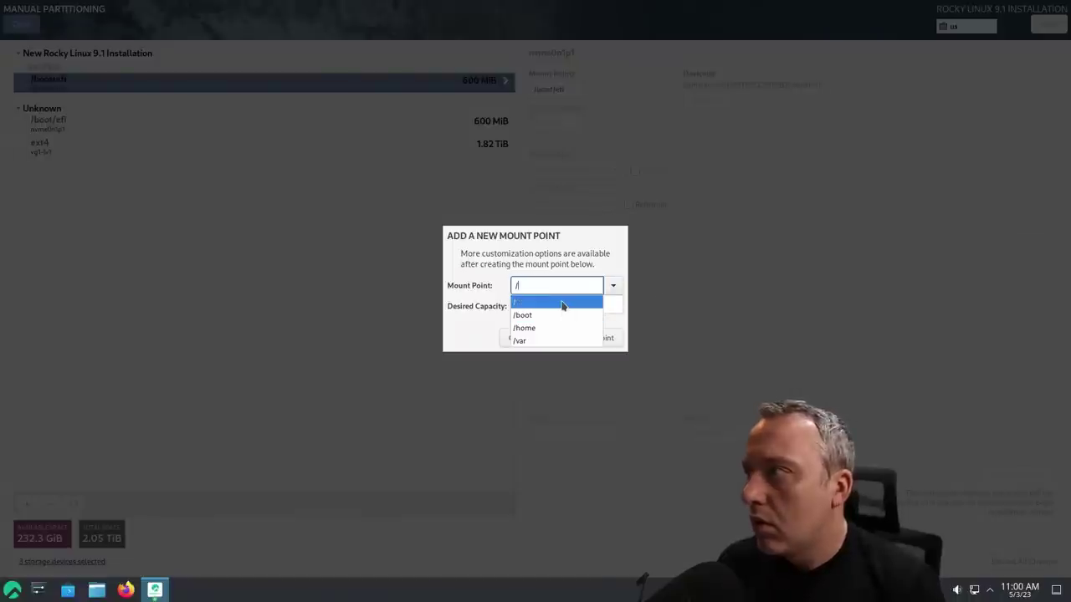
left_click(562, 303)
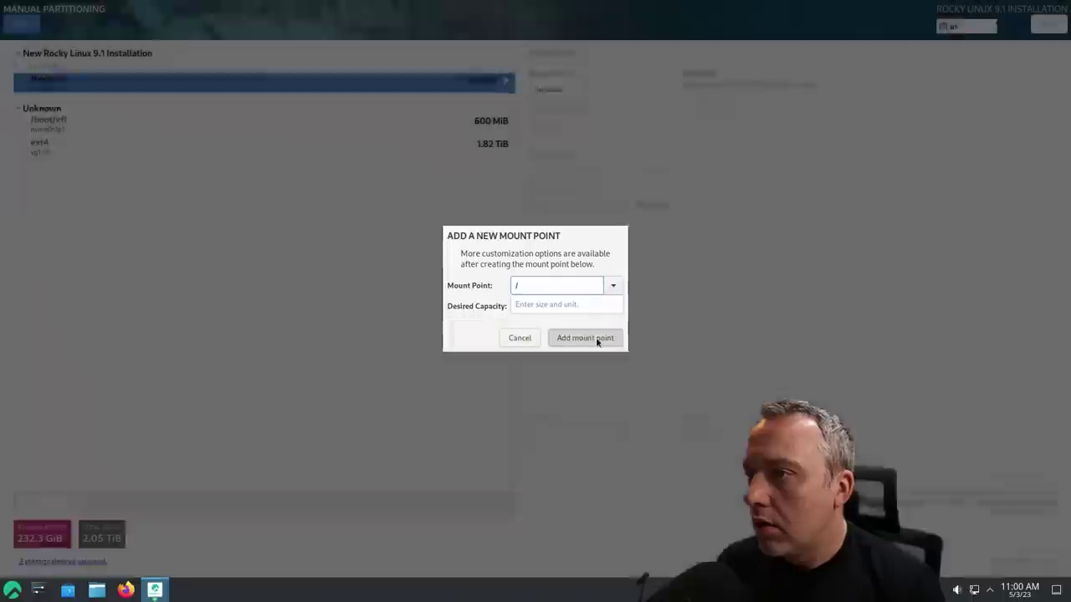
left_click(597, 342)
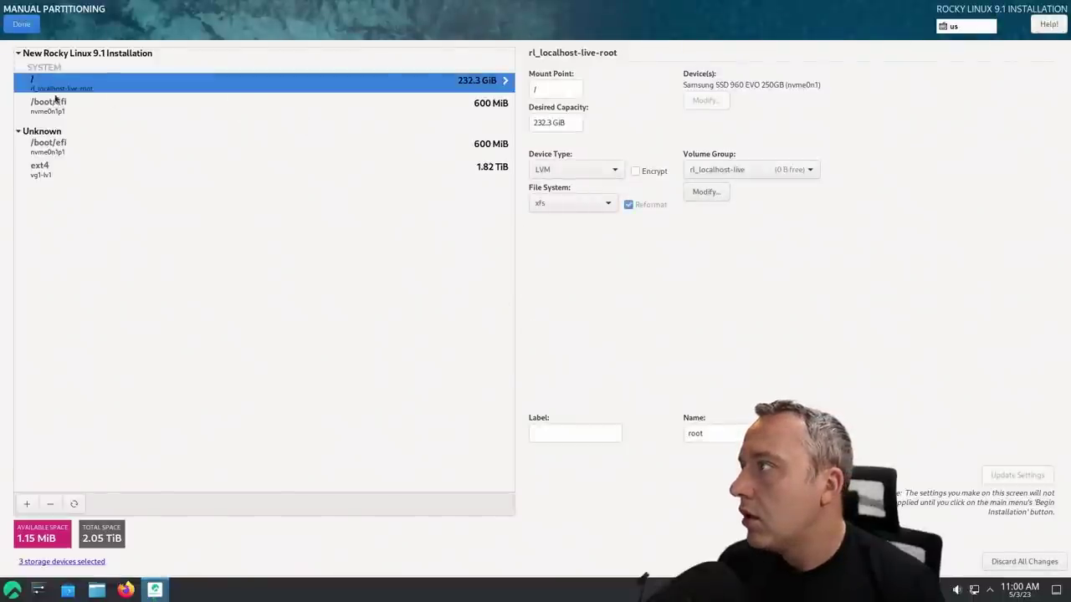
left_click(767, 172)
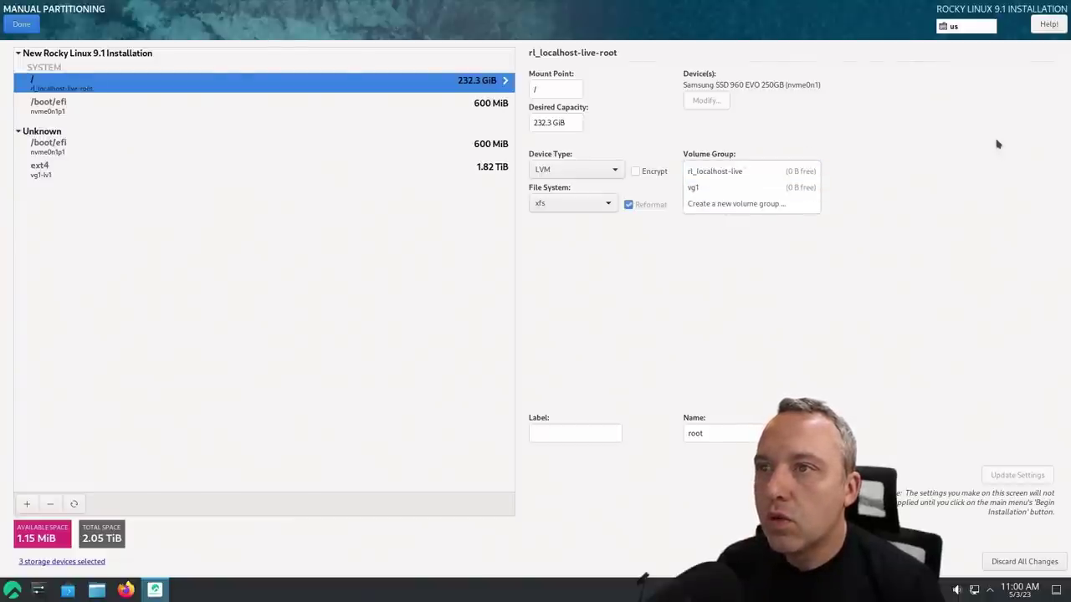
left_click(882, 243)
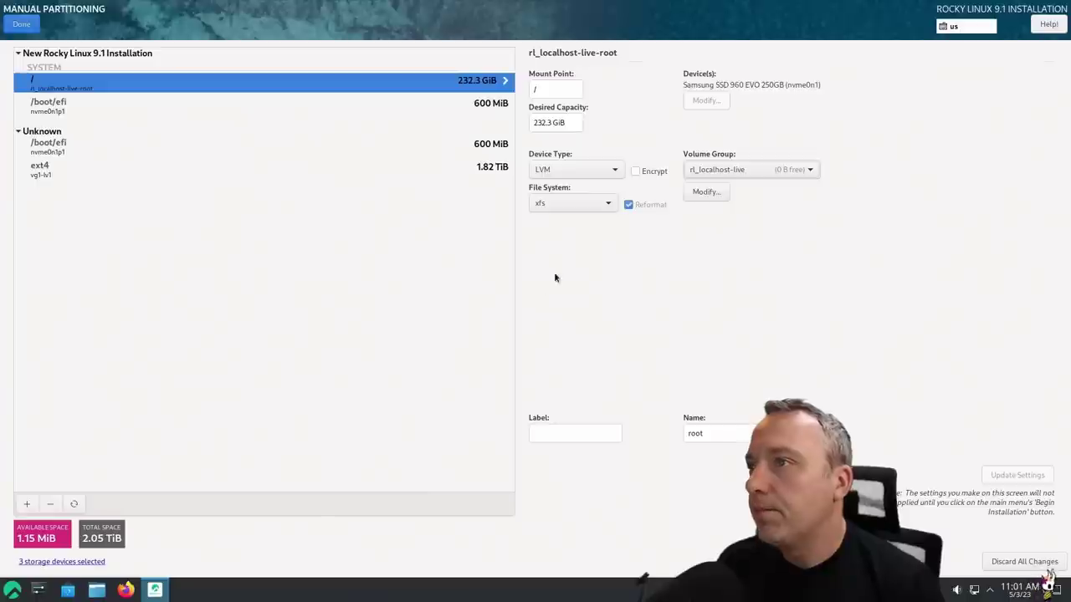
Assign the existing 1.82 TiB vg1-lv1 ext4 volume to /home without reformatting
left_click(56, 151)
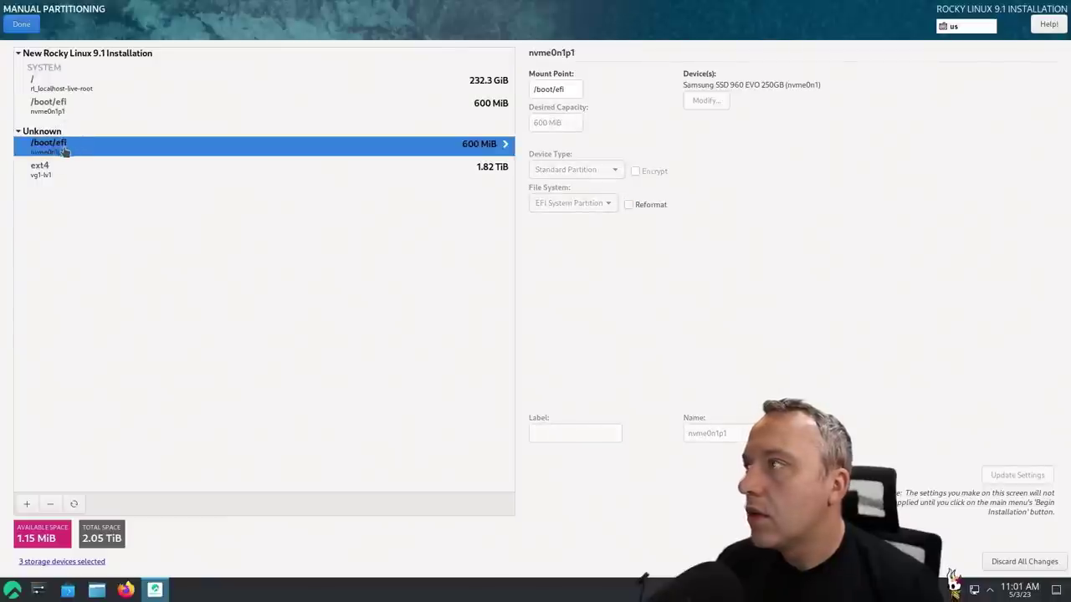
left_click(50, 172)
left_click(566, 89)
type("/home")
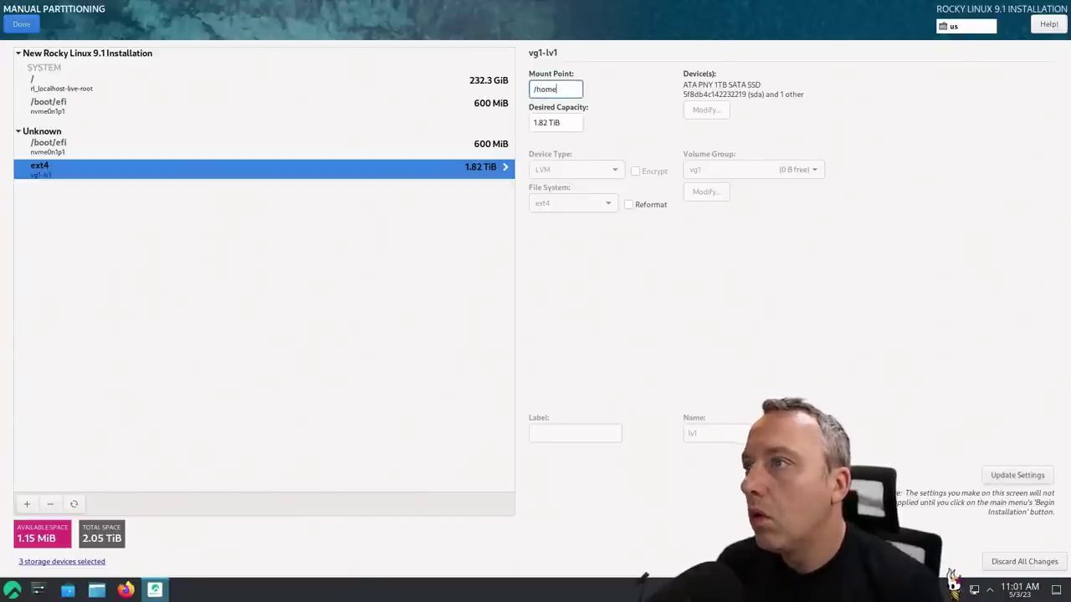
left_click(1015, 475)
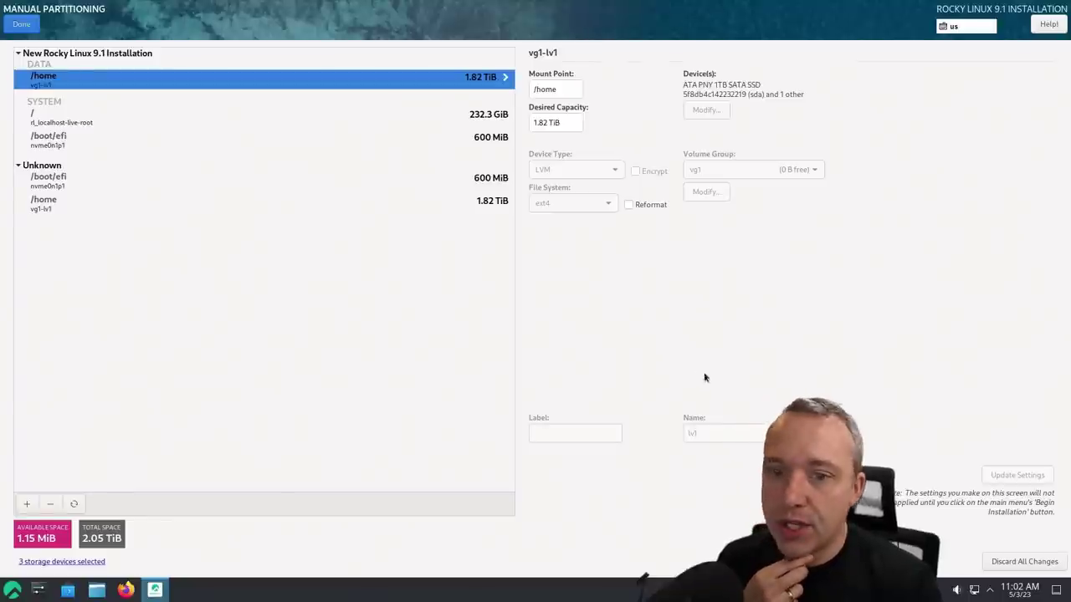
After the storage check error on Done, delete the / root mount point
left_click(21, 24)
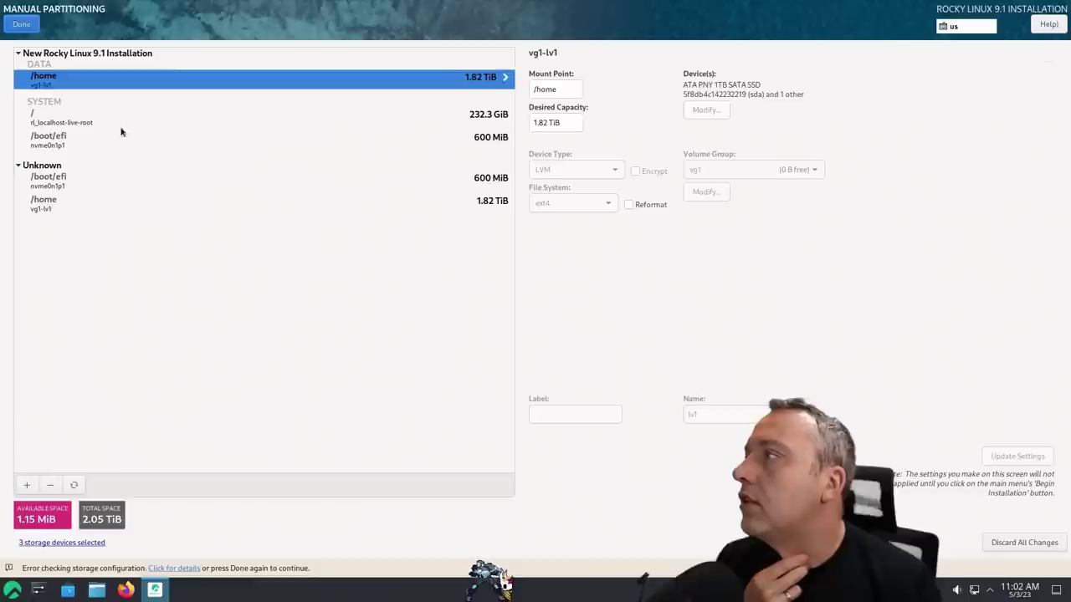
left_click(86, 125)
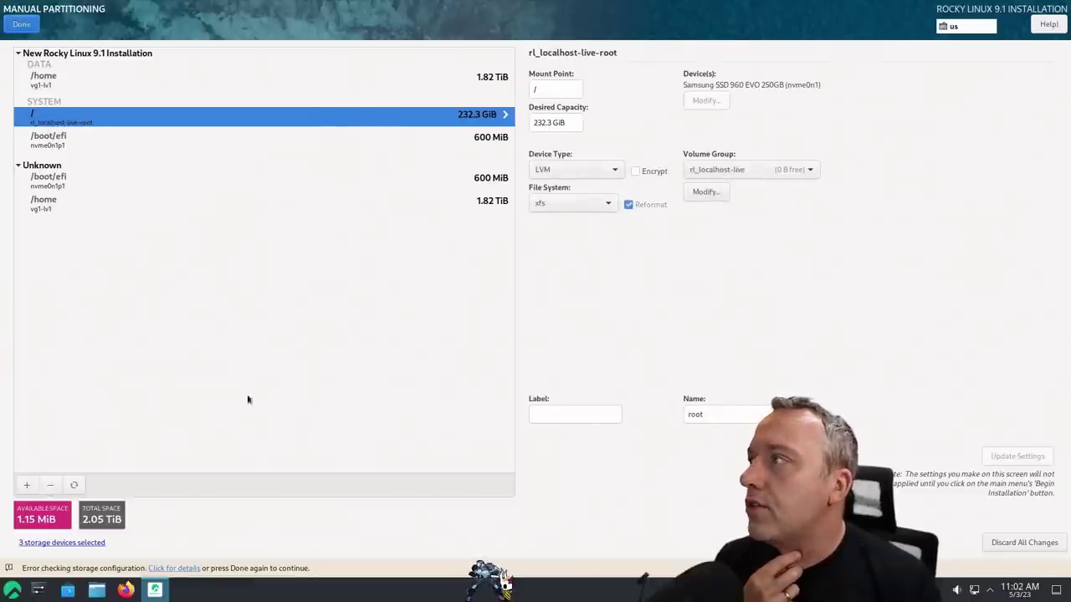
left_click(52, 484)
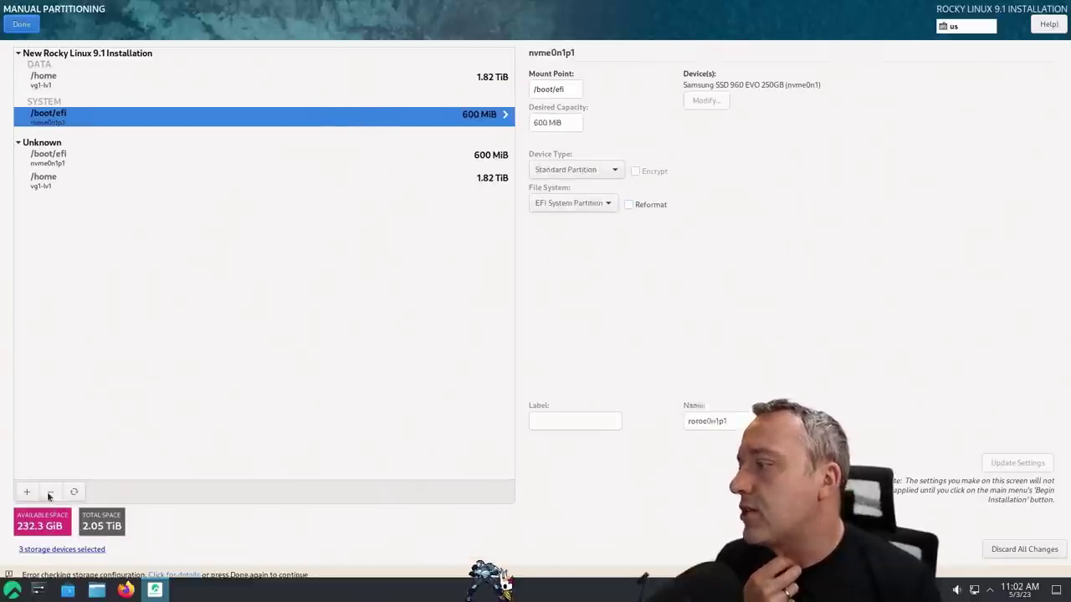
Mark the /boot/efi partition for reformatting
left_click(58, 80)
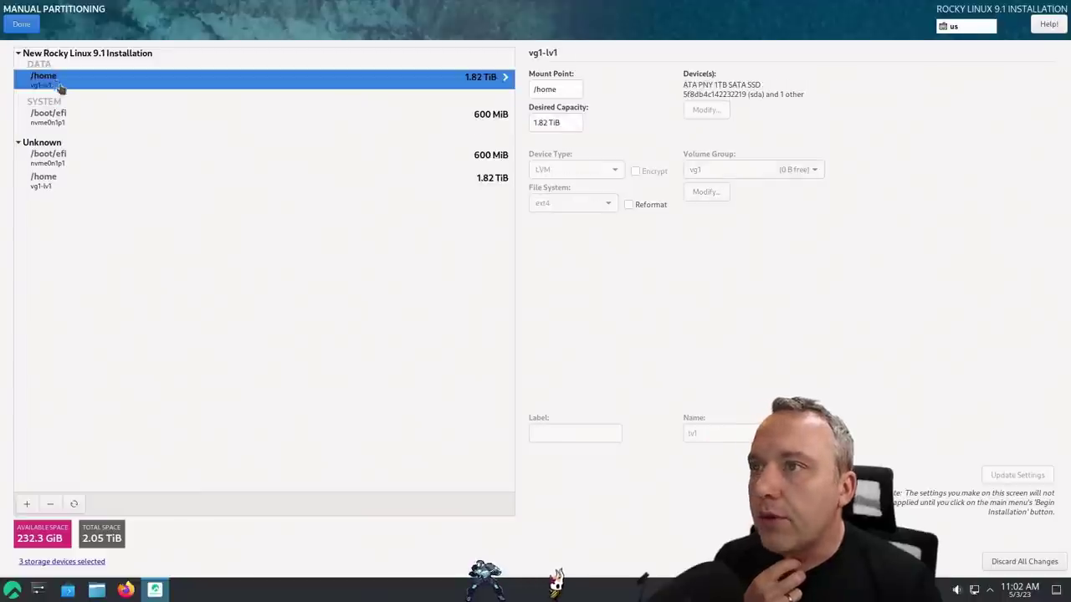
left_click(67, 111)
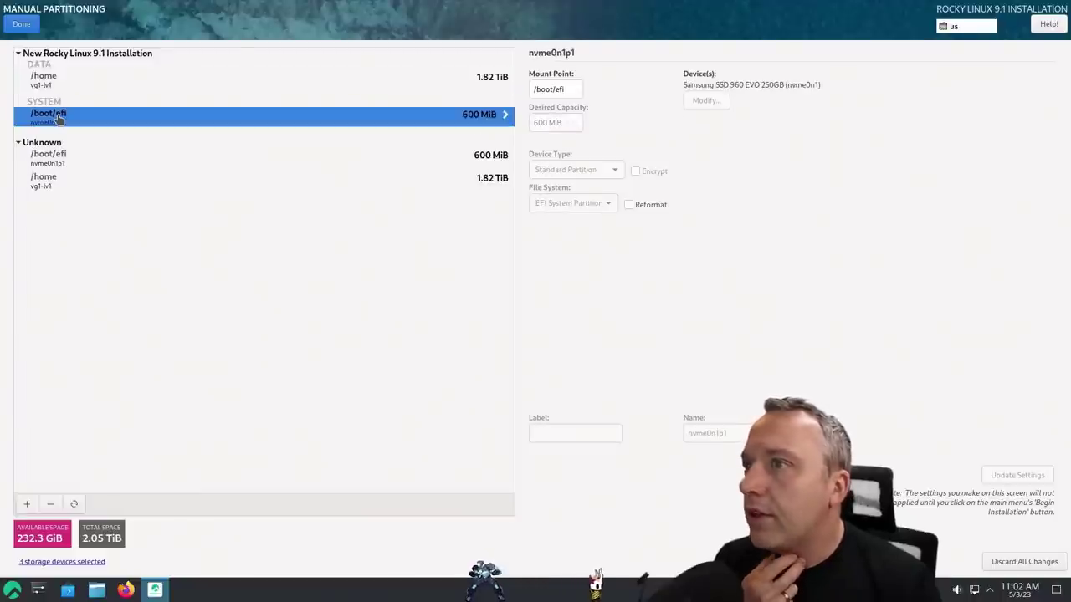
left_click(630, 204)
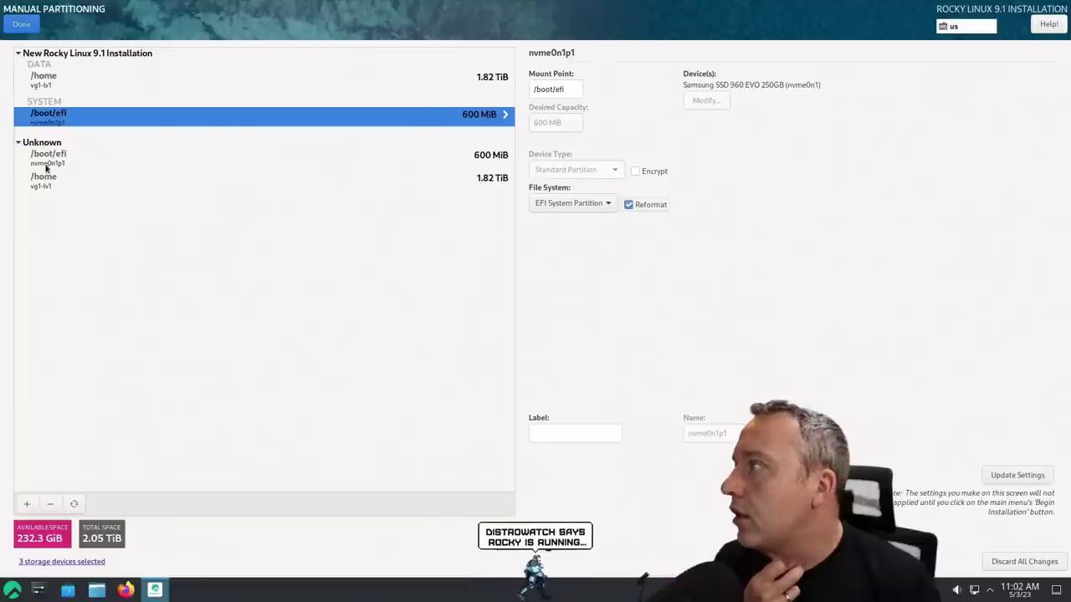
Add a /boot mount point with desired capacity 1000, giving a 1024 MiB xfs partition
left_click(26, 505)
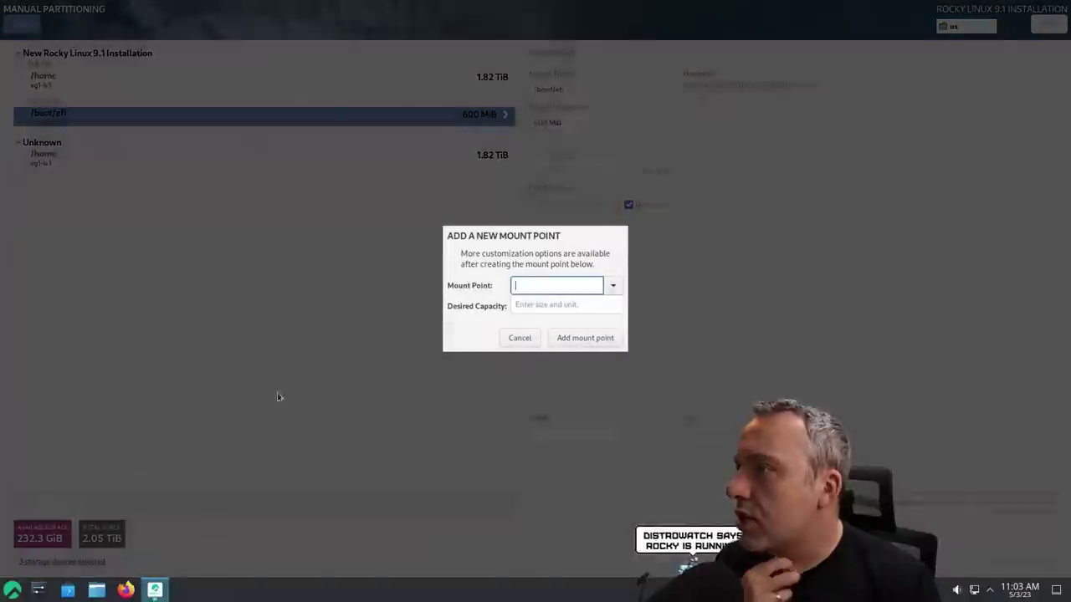
type("/boot")
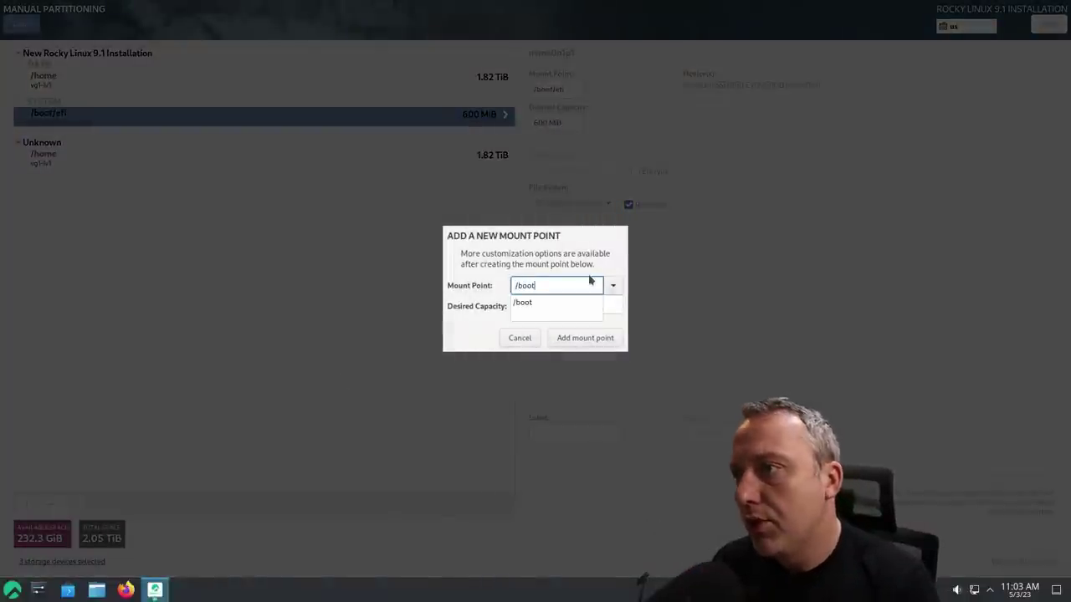
left_click(540, 306)
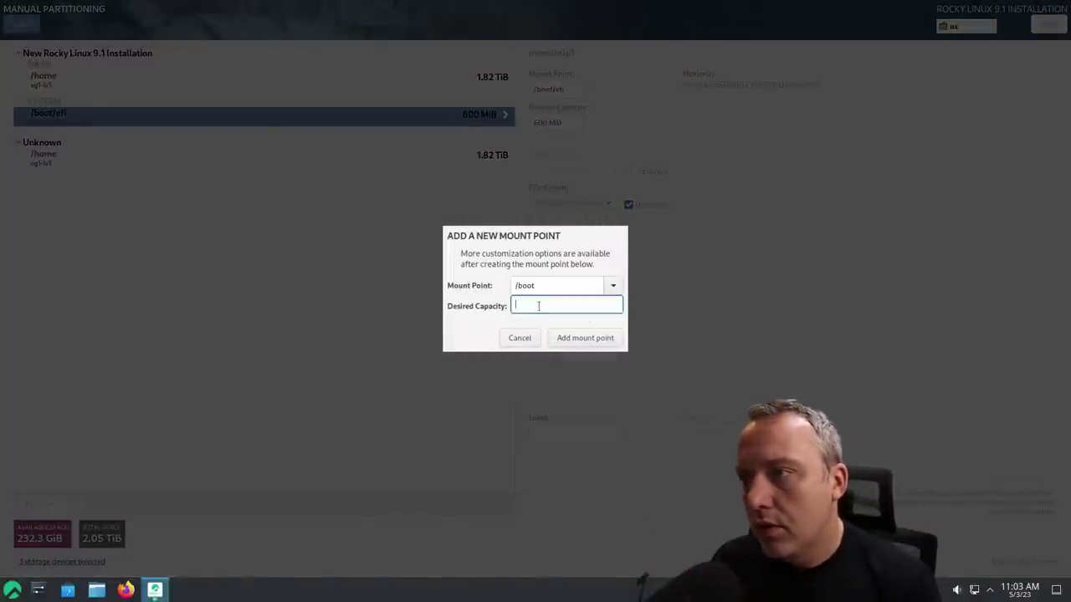
type("1000")
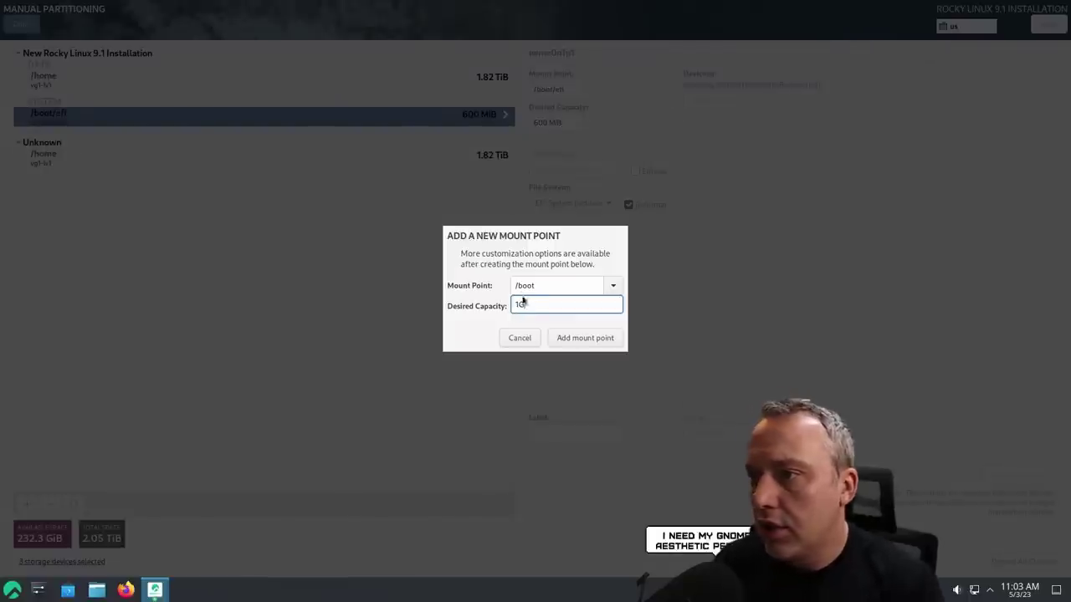
left_click(602, 341)
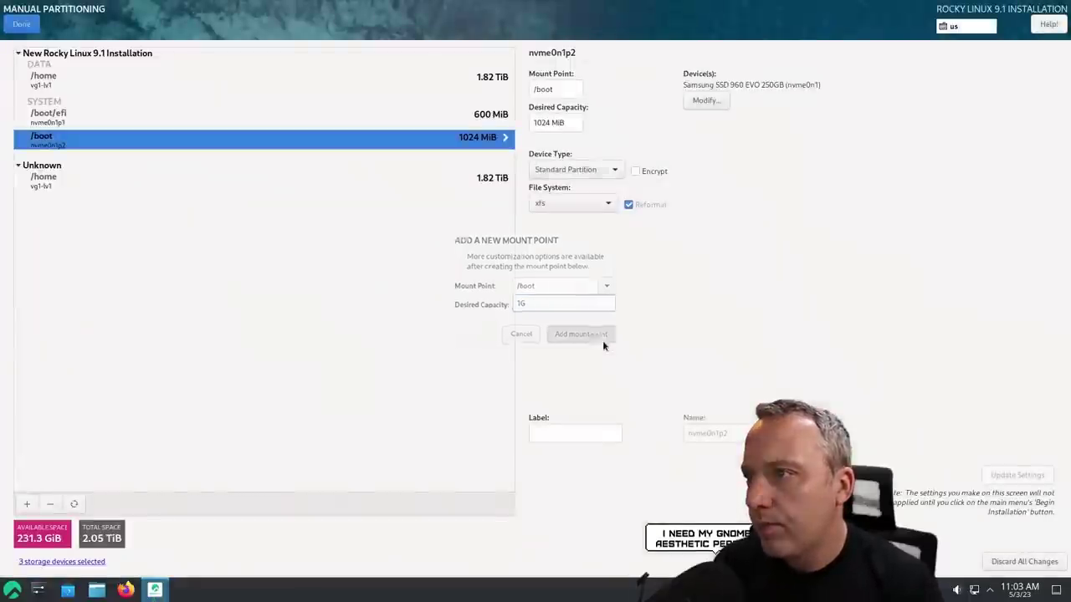
Select the /boot/efi partition to edit its desired capacity
left_click(92, 122)
left_click(76, 143)
left_click(92, 118)
Change the /boot/efi desired capacity from 600 MiB to 200 MiB
left_click(540, 122)
key("BackSpace")
type("200")
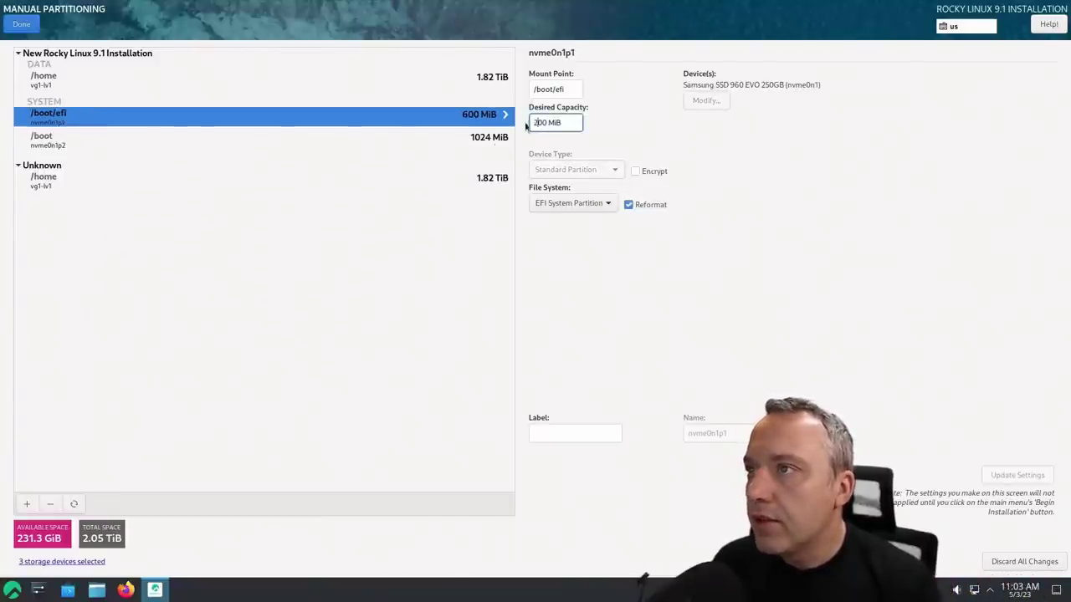
key("Return")
Compare the /boot and /boot/efi partition settings
left_click(456, 144)
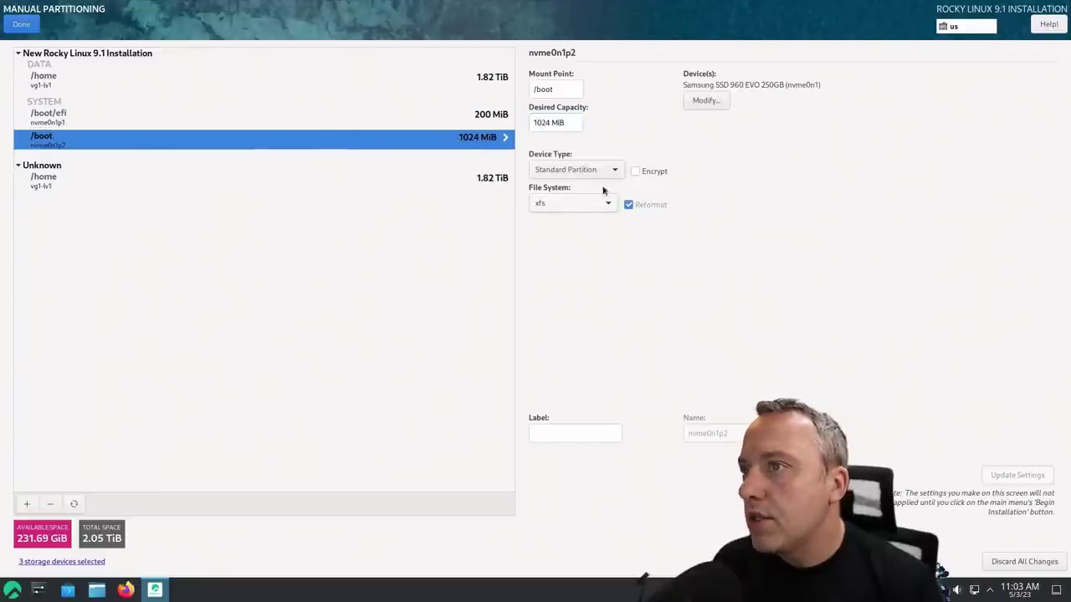
left_click(435, 116)
left_click(309, 140)
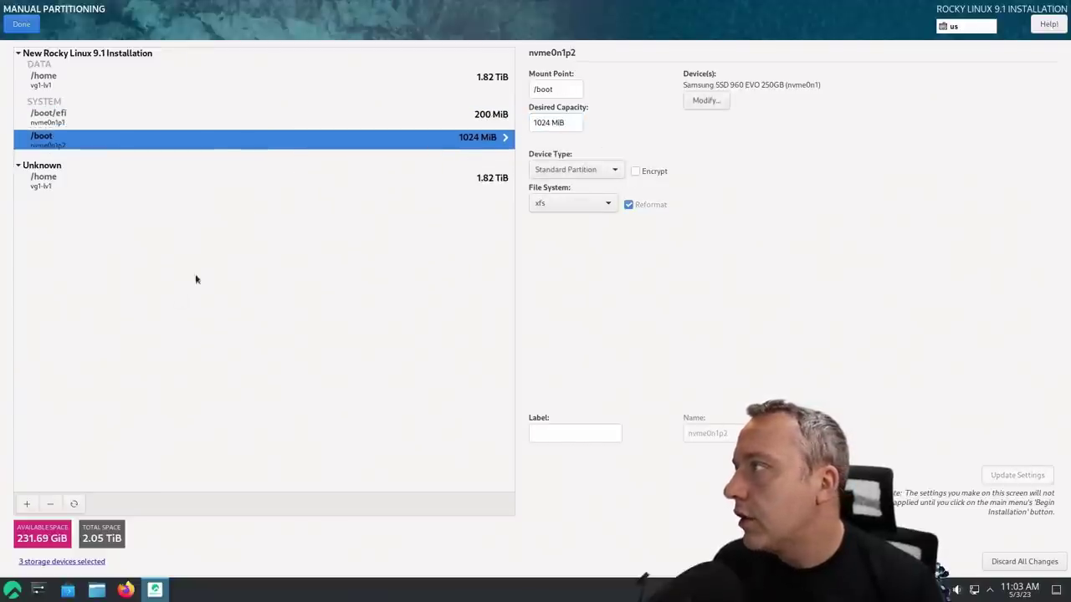
Add a / mount point using all remaining space (231.69 GiB)
left_click(26, 503)
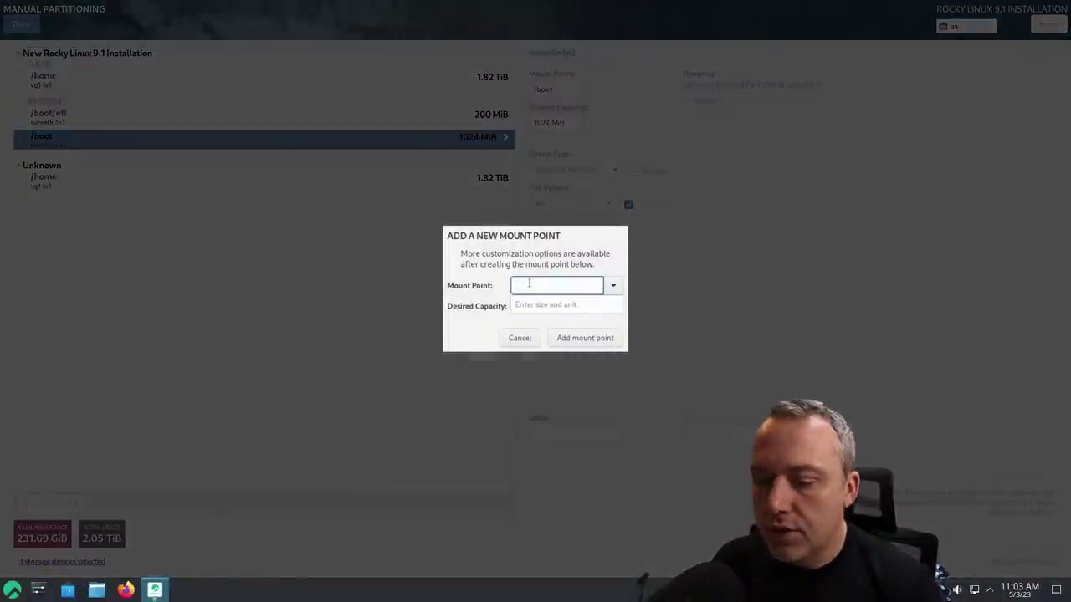
type("/")
key("Return")
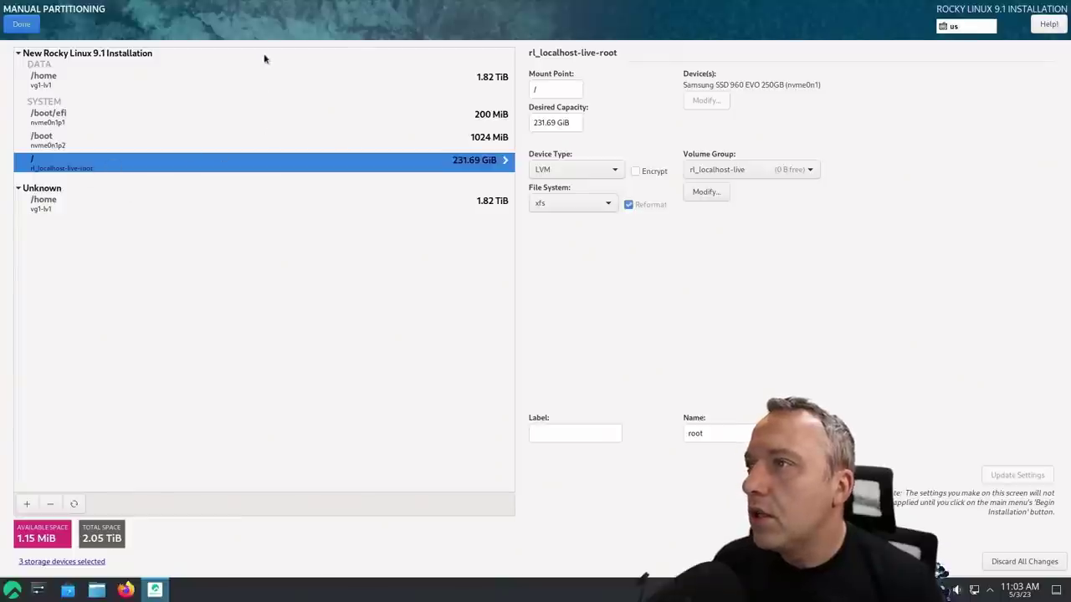
Review the /home, /boot/efi, /boot and root volume settings
left_click(481, 80)
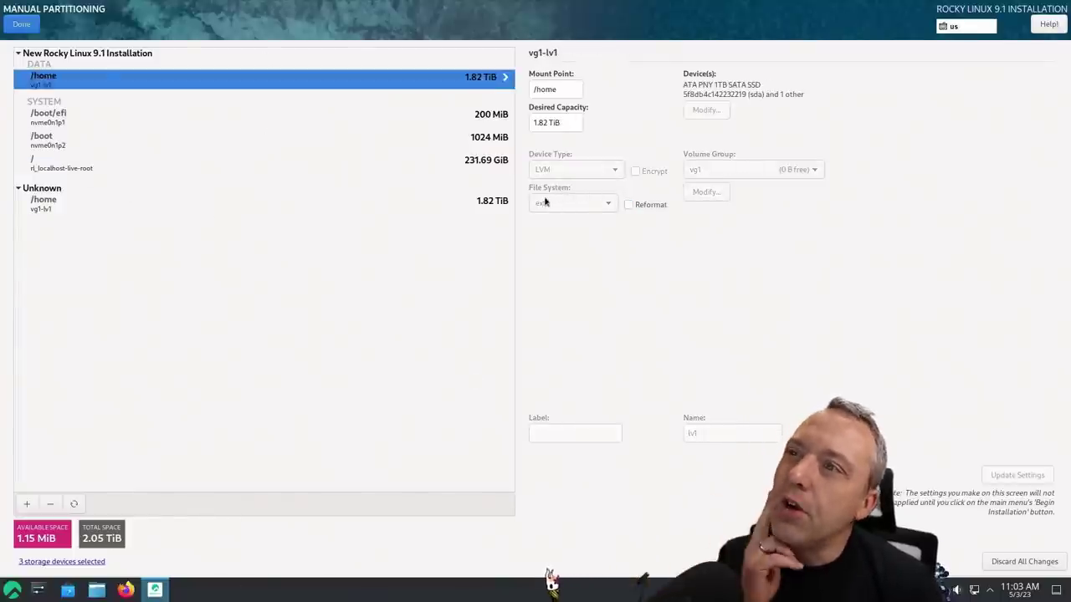
left_click(492, 124)
key("Down")
left_click(491, 163)
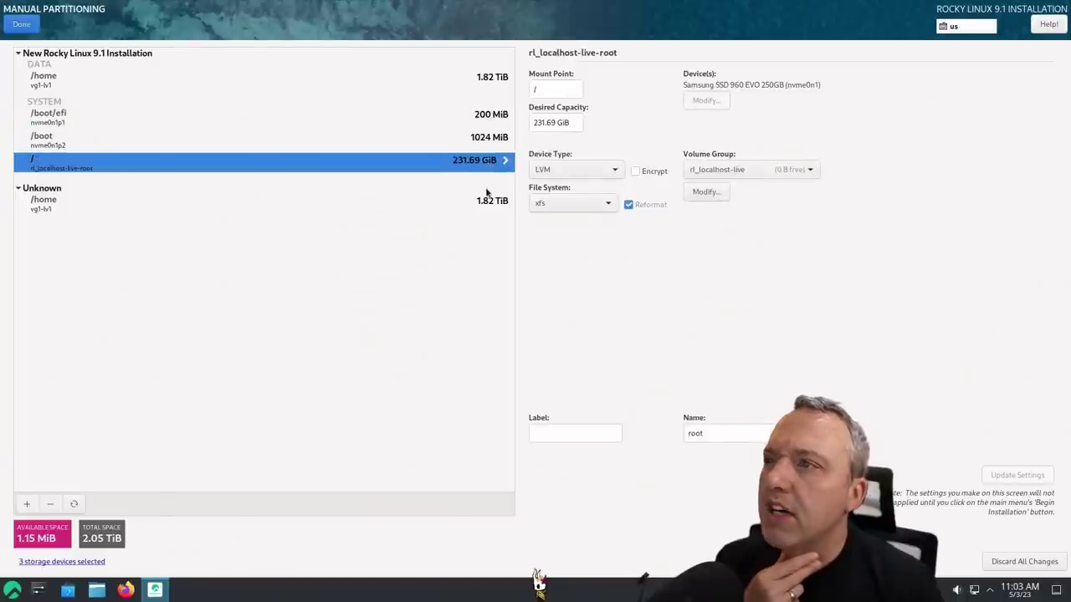
left_click(432, 136)
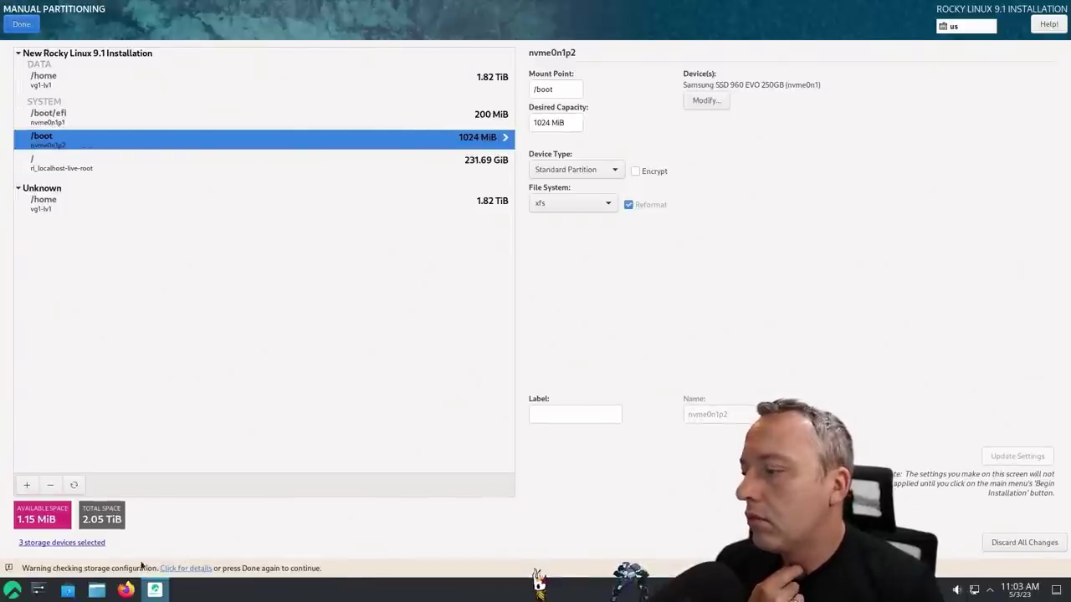
Read the storage warning details, dismiss the missing-swap warning, and review the 17 planned changes
left_click(185, 568)
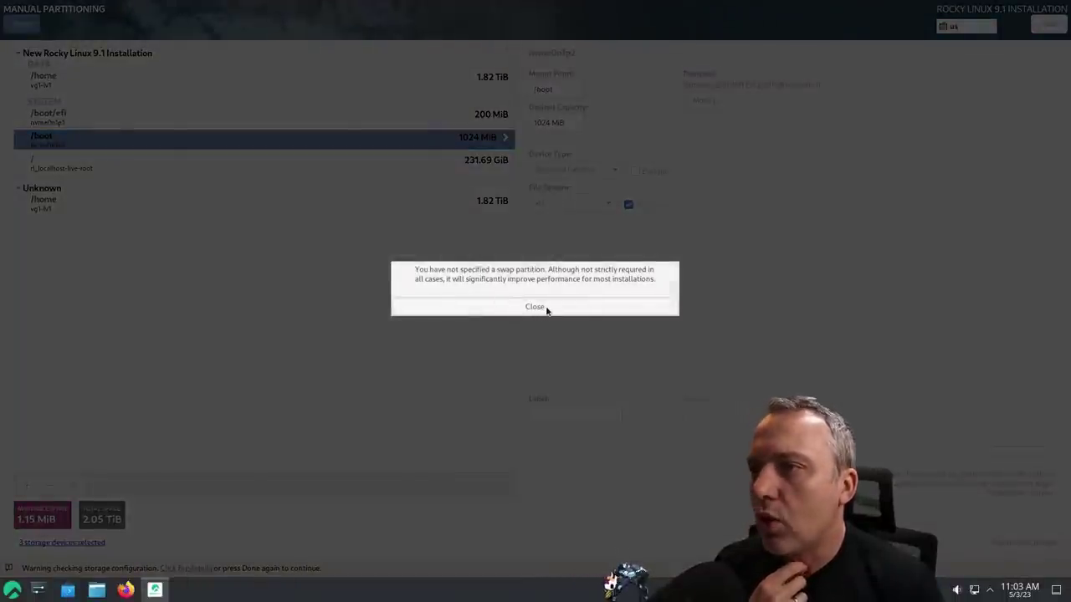
left_click(544, 309)
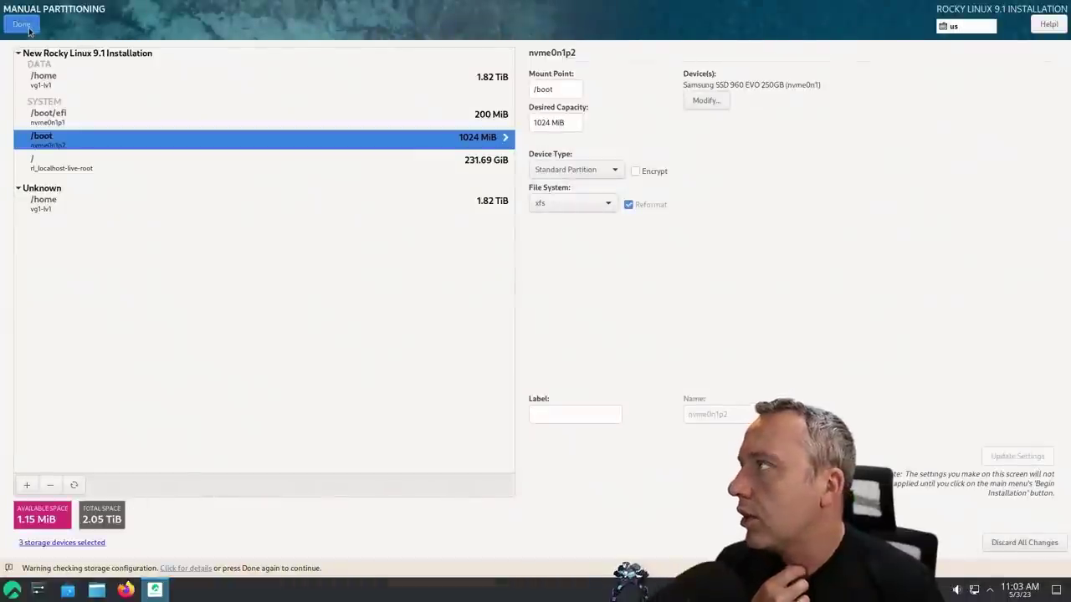
left_click(23, 25)
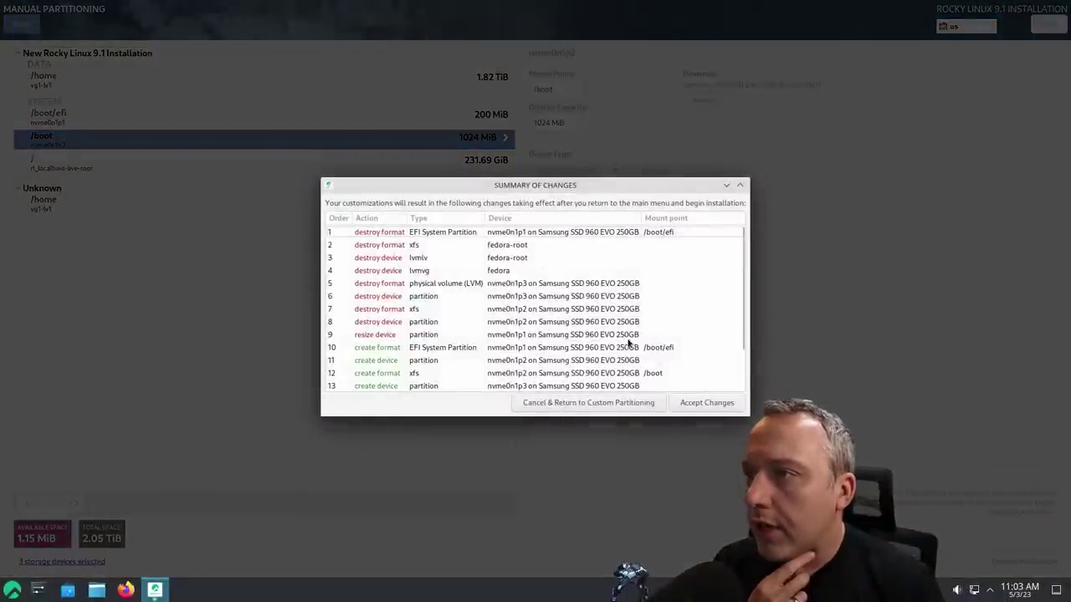
scroll(632, 345, "down", 2)
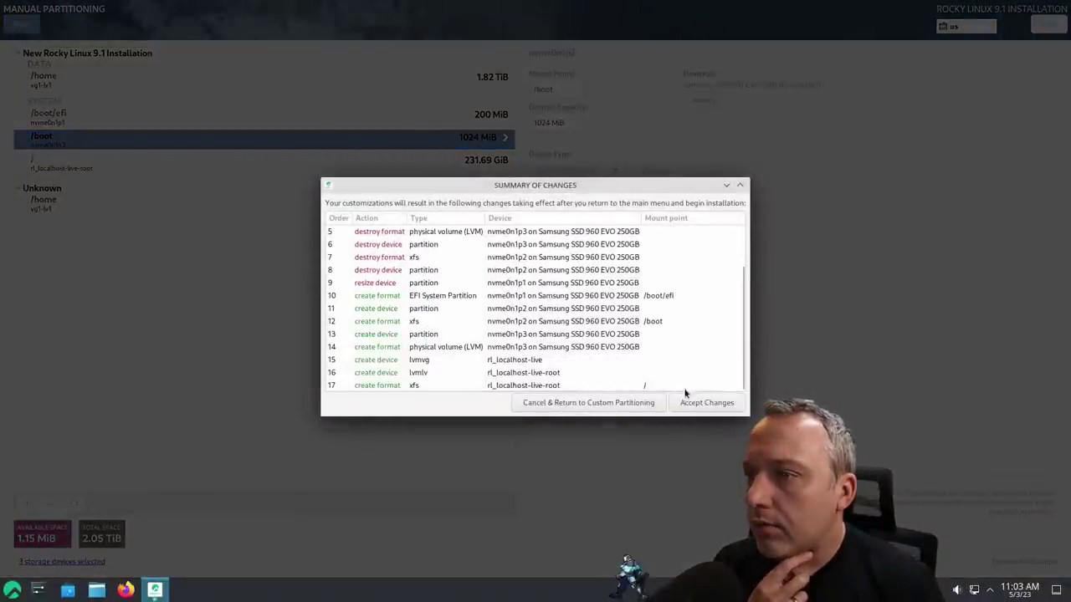
Accept the listed disk changes in the Summary of Changes
left_click(717, 404)
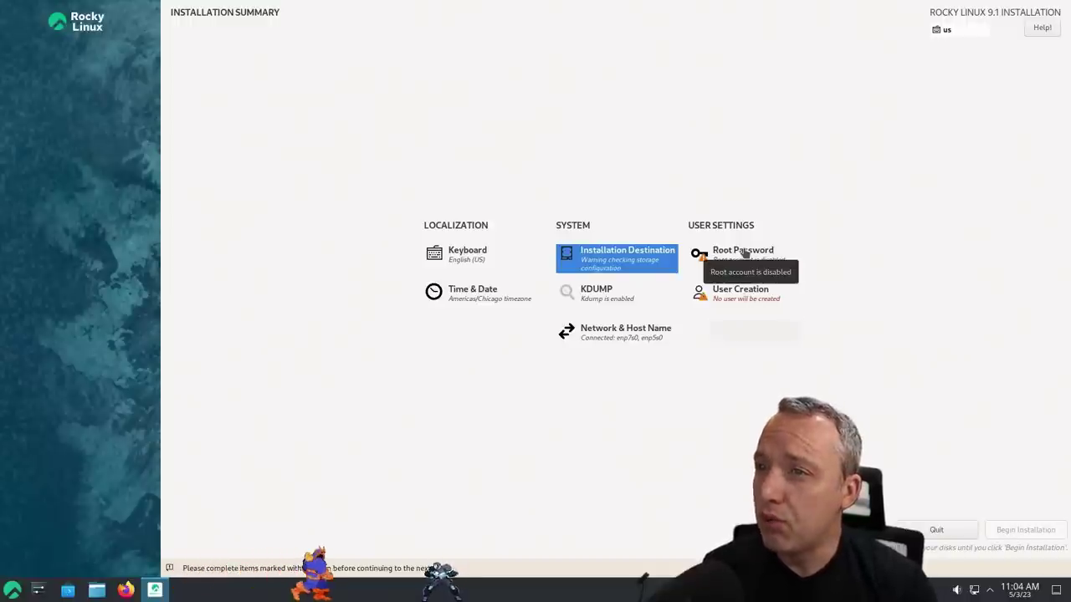
Create an administrator user with the user's full name and a confirmed password
left_click(741, 293)
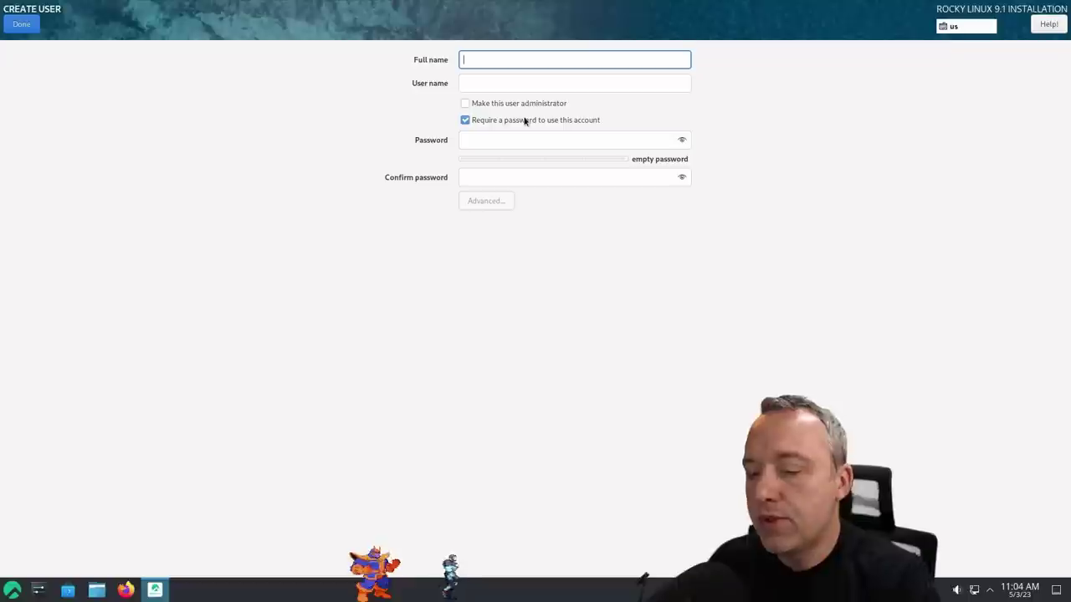
type("titus")
key("Tab")
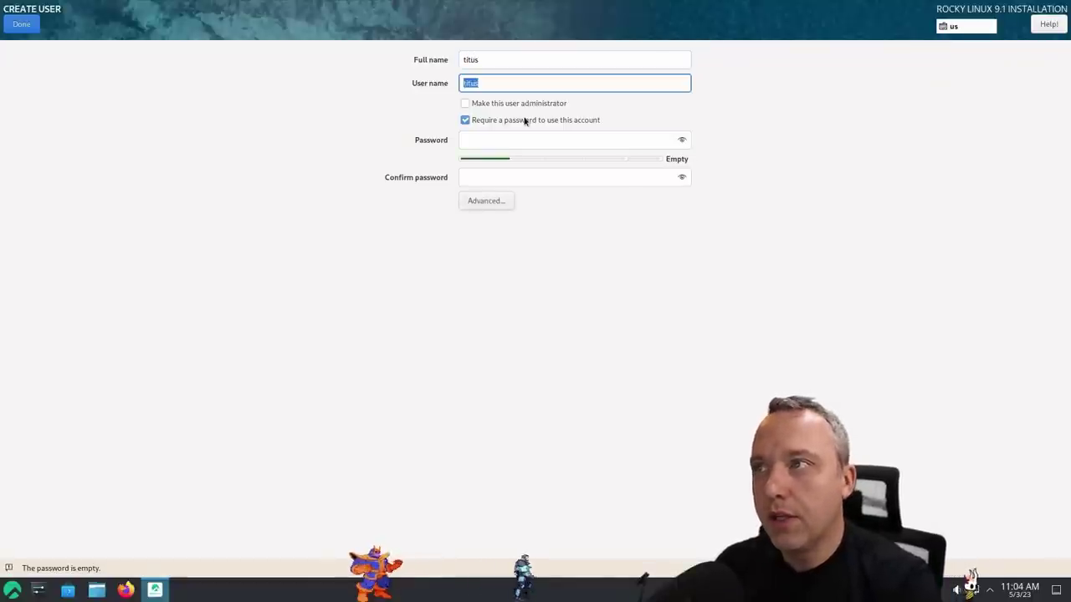
key("Tab")
key("space")
key("Tab")
type("1234")
key("Tab")
type("1234")
left_click(30, 27)
Accept the short-password warning for the new user, then disable kdump
left_click(30, 27)
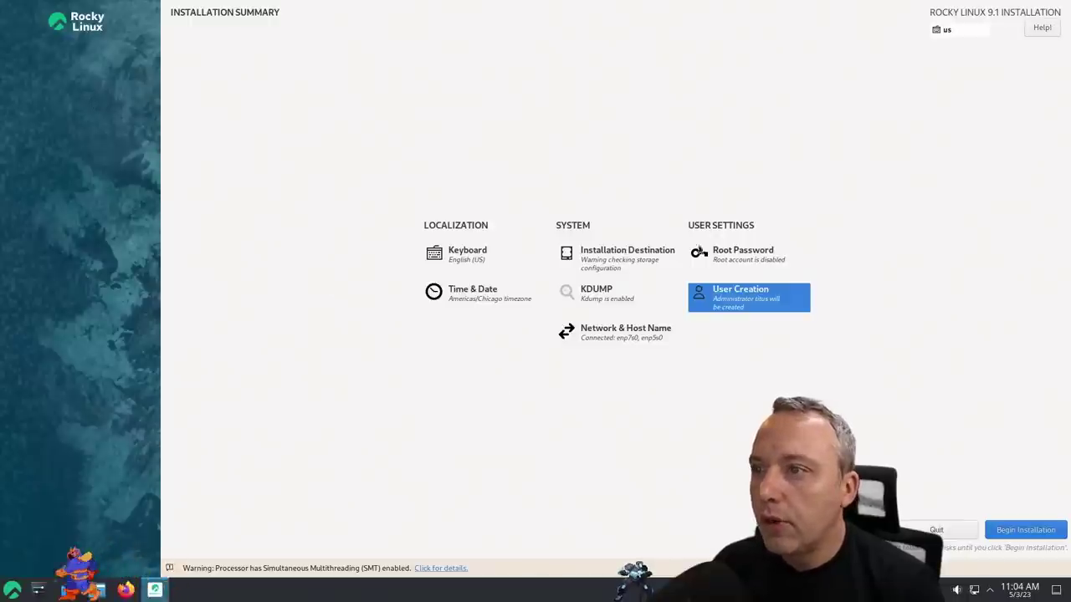
left_click(602, 295)
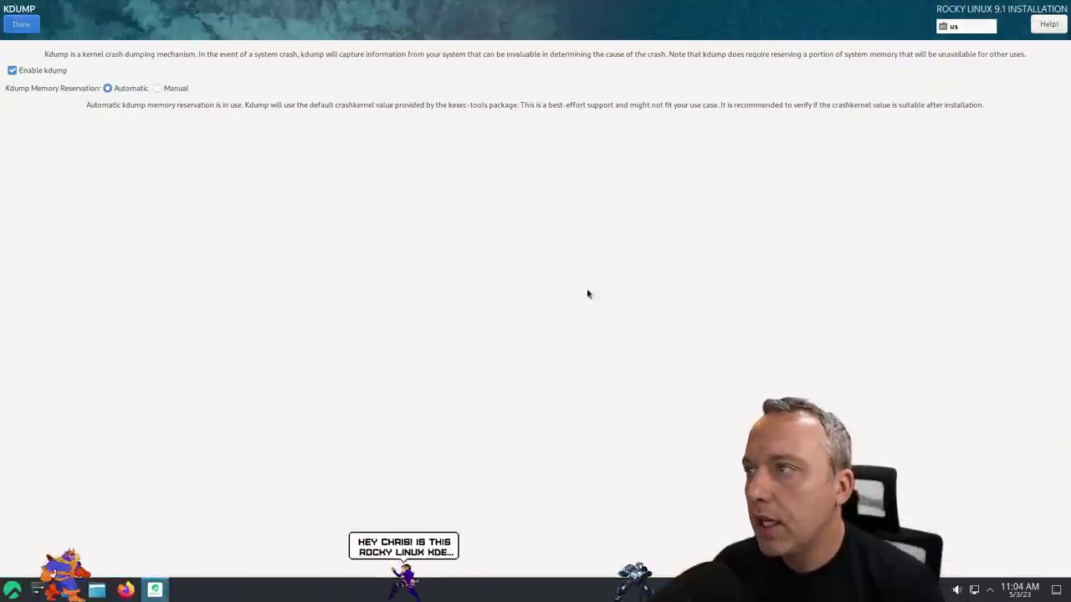
left_click(58, 72)
left_click(21, 23)
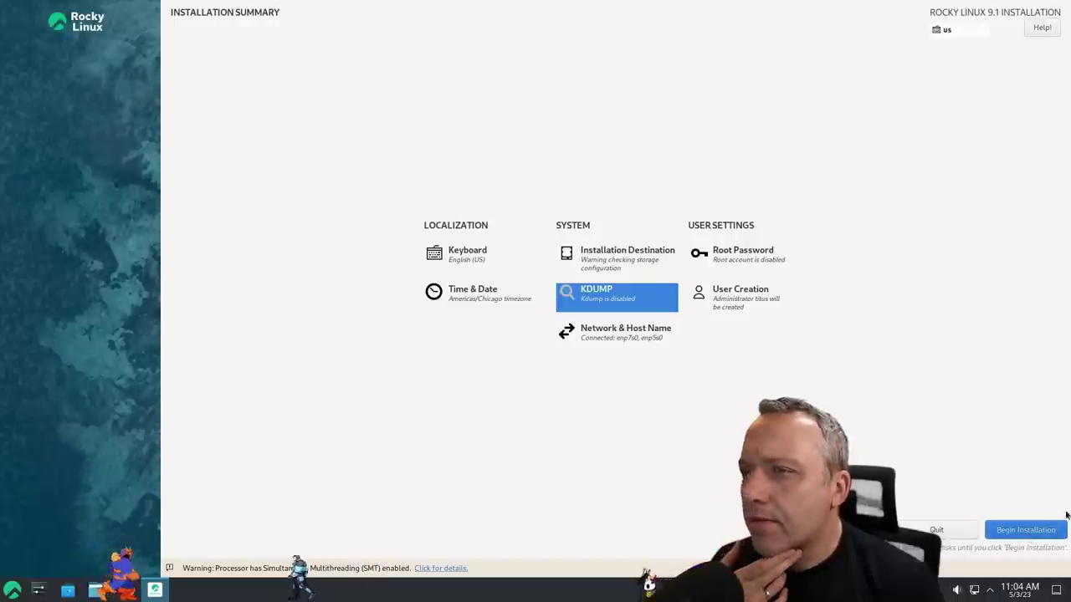
Begin the Rocky Linux installation with the configured settings
left_click(1043, 532)
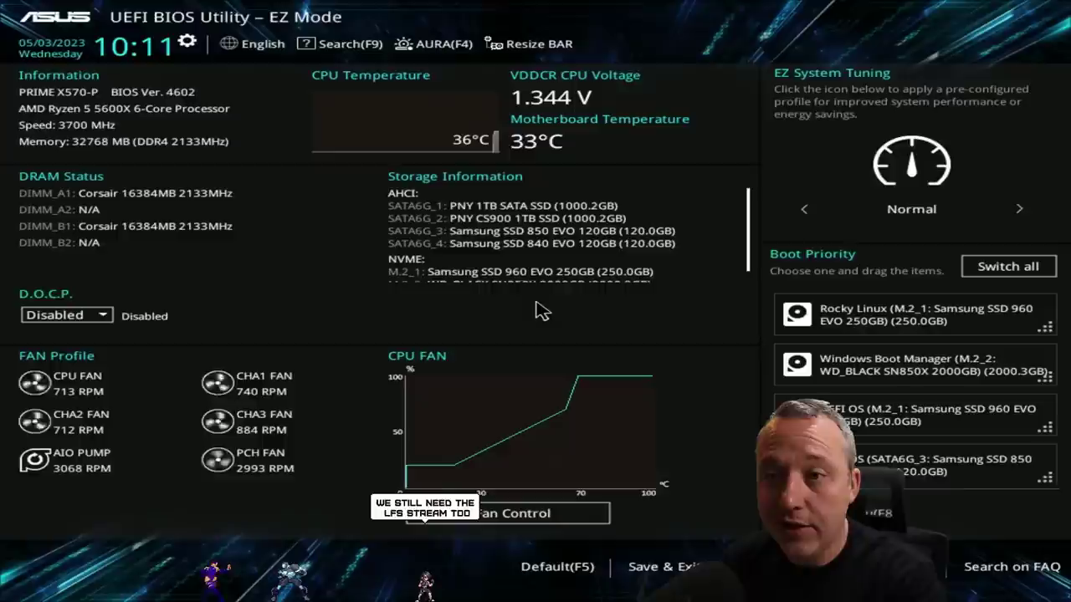
Boot from the Rocky Linux drive (M.2_1: Samsung SSD 960 EVO) via the F8 boot menu
key("Tab")
key("Tab")
key("Tab")
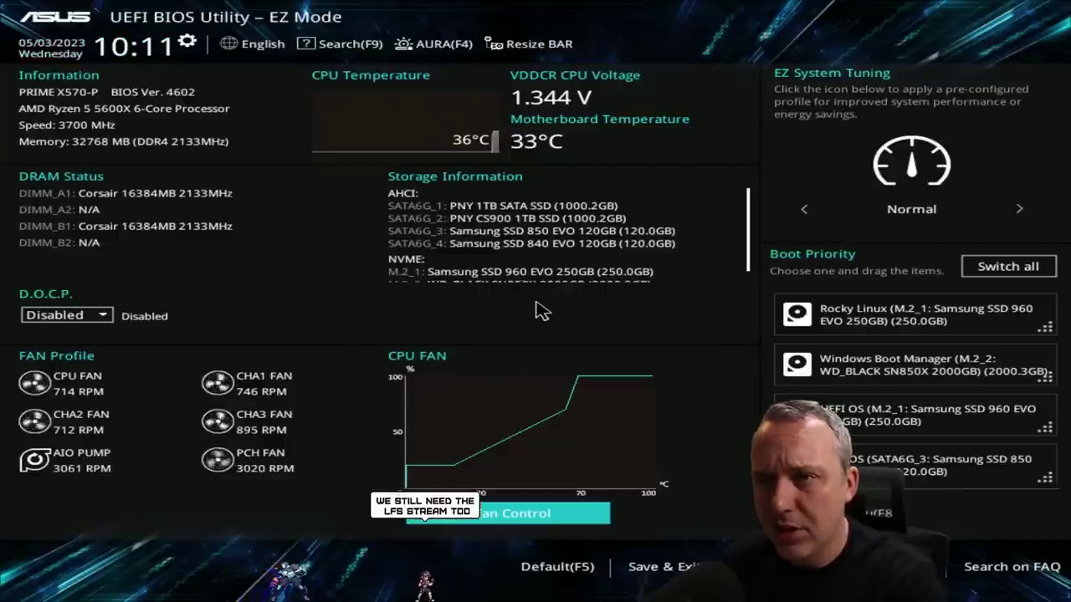
key("Tab")
key("Tab")
key("Tab")
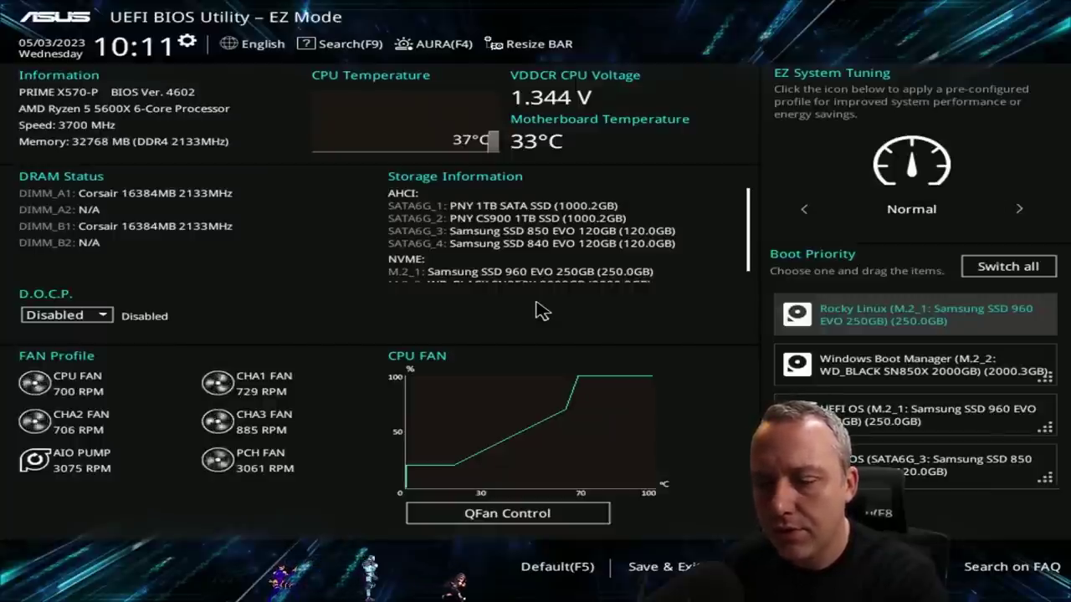
key("F8")
key("Down")
key("Down")
key("Return")
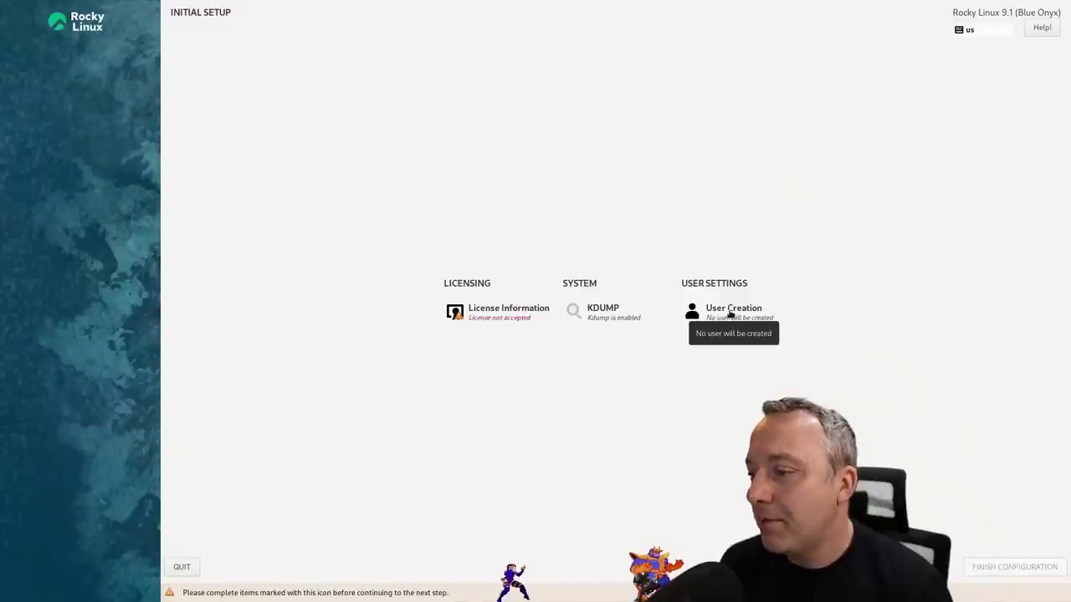
Enter the user's full name and a password in User Creation, then try to confirm
left_click(727, 311)
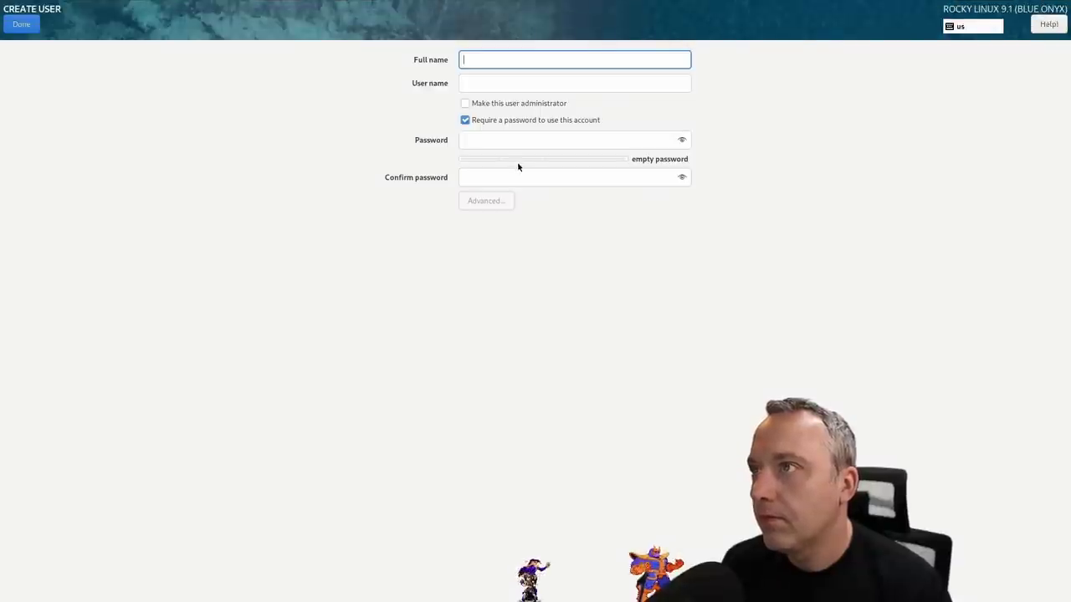
type("titus")
key("Tab")
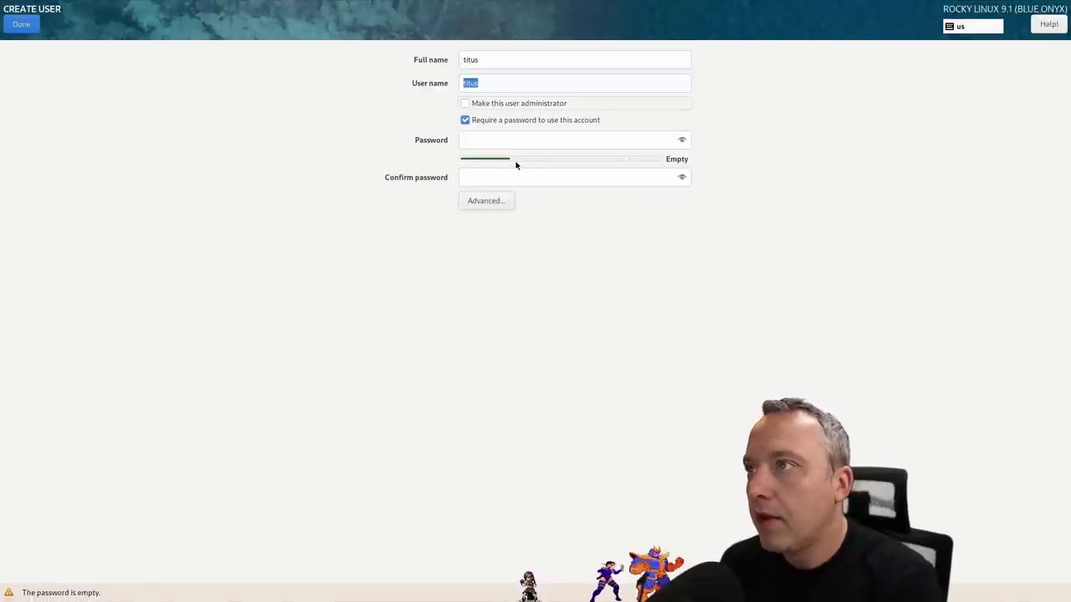
type("test")
key("Tab")
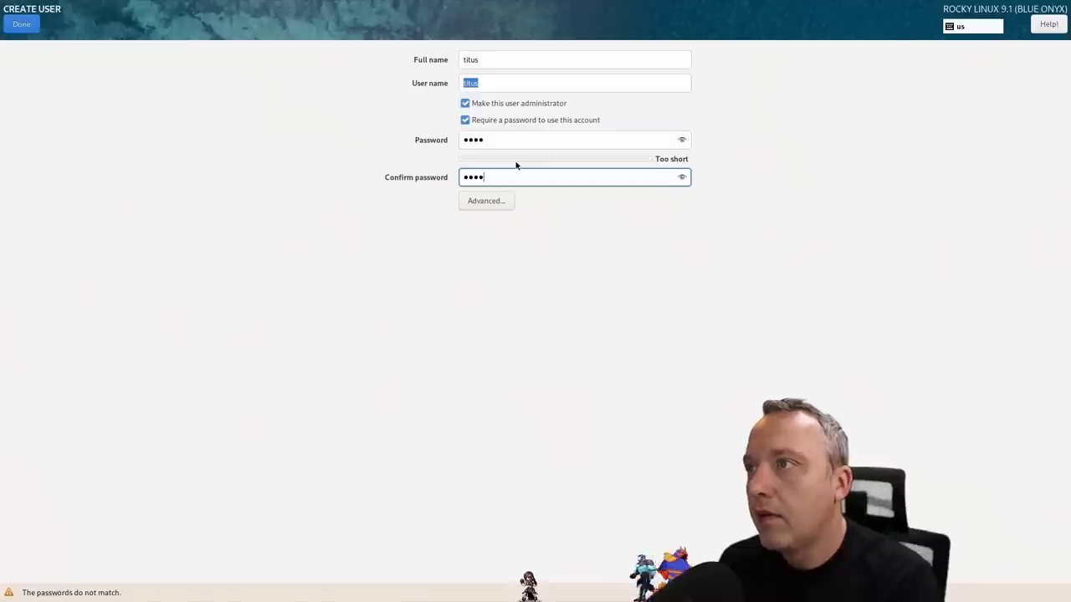
left_click(28, 26)
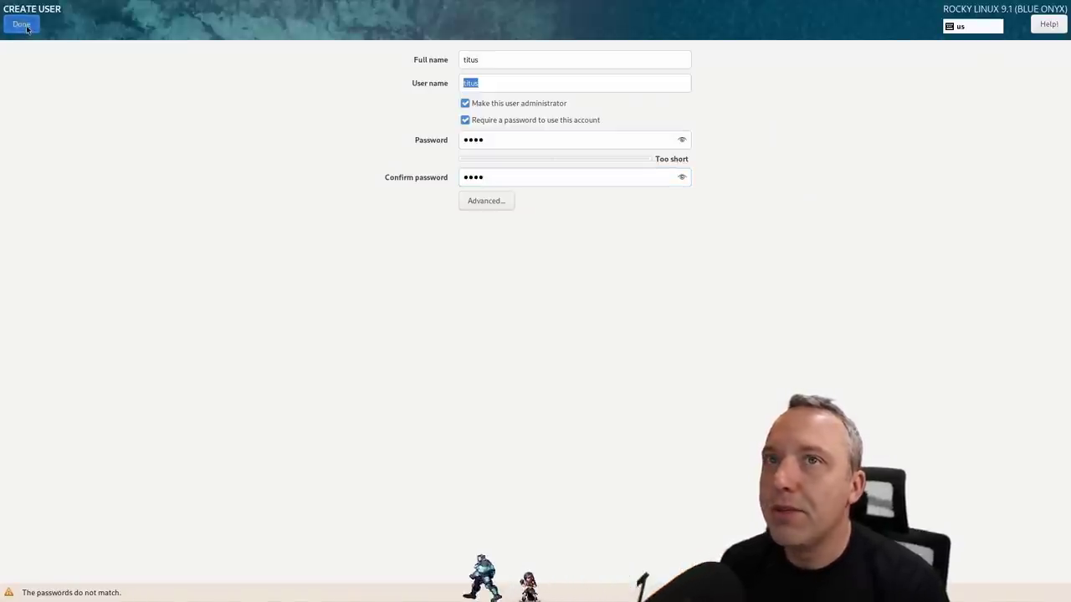
left_click(27, 29)
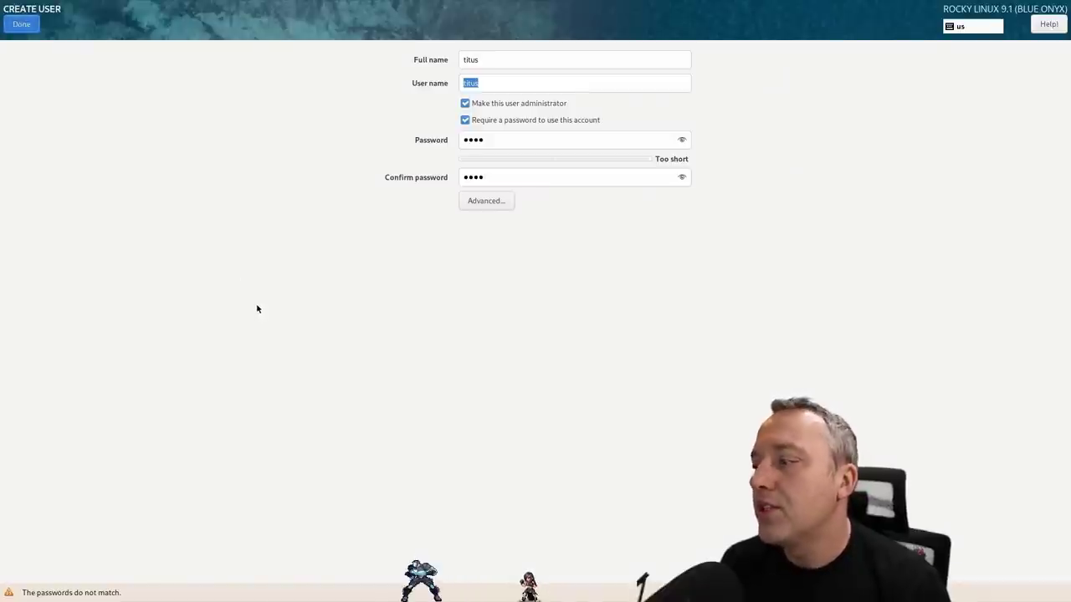
Retype the password and its confirmation, then confirm the account despite the short-password warning
double_click(509, 139)
type("test")
key("BackSpace")
key("BackSpace")
key("BackSpace")
key("BackSpace")
type("test")
key("Tab")
type("test")
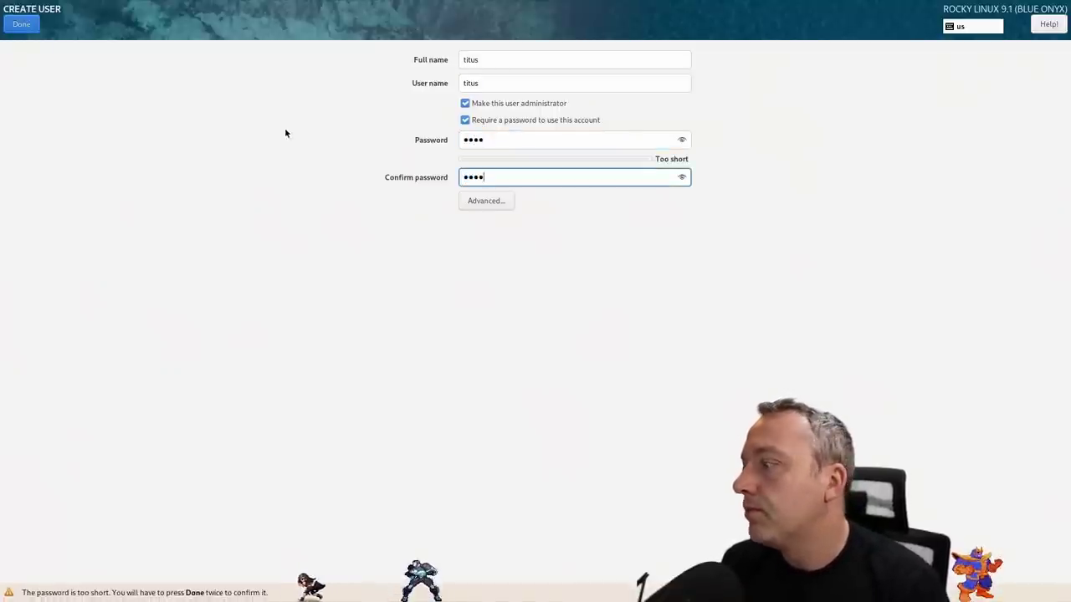
left_click(21, 23)
left_click(21, 23)
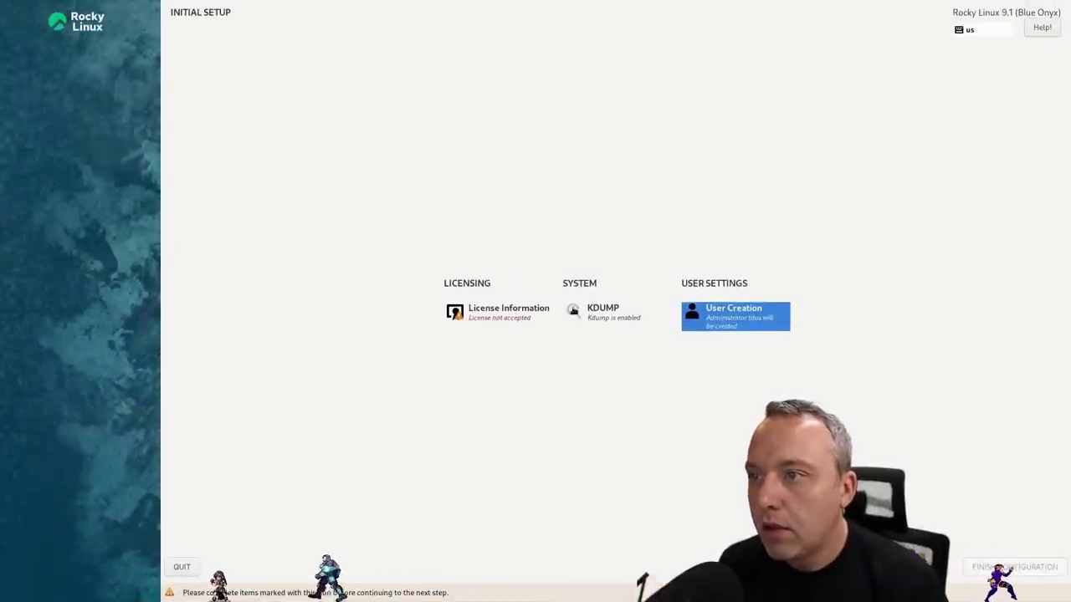
Accept the Rocky Linux license agreement and return to the setup overview
left_click(499, 315)
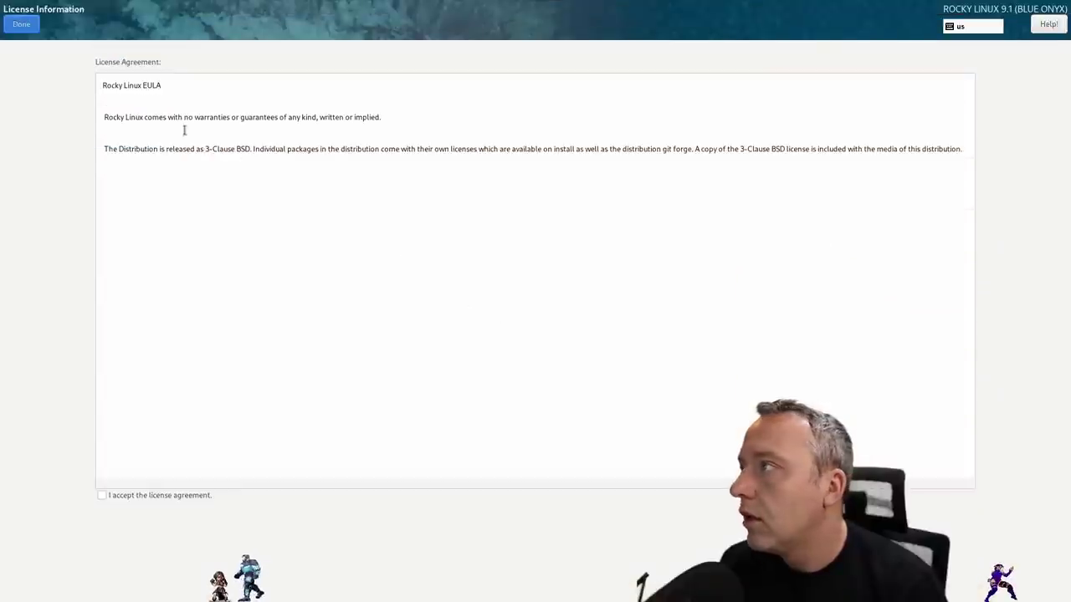
left_click(156, 495)
left_click(22, 23)
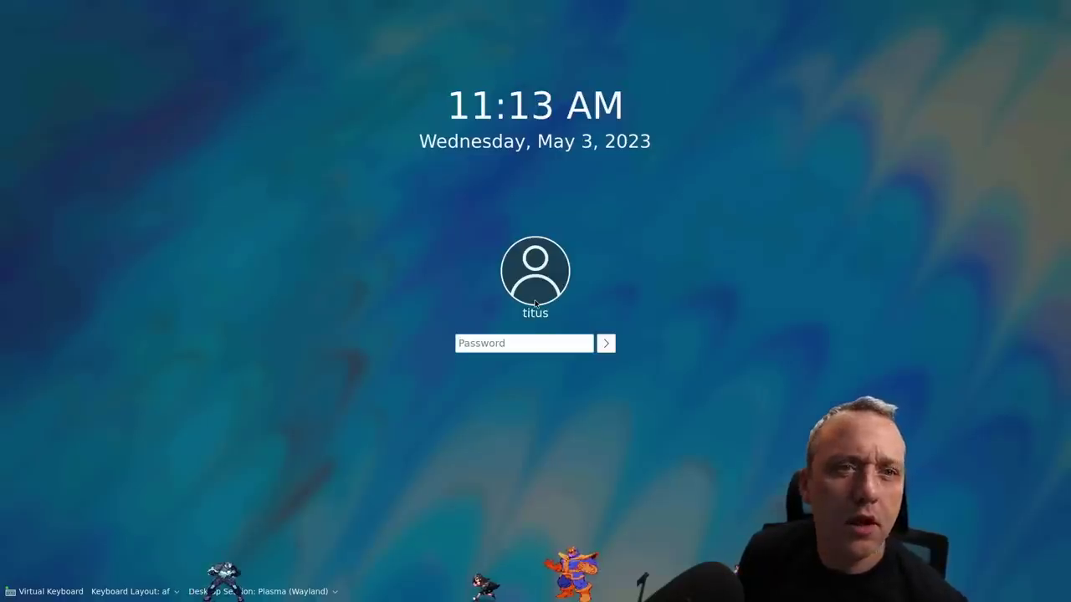
Enter the new user's password on the SDDM login screen and submit it
left_click(485, 343)
type("••••")
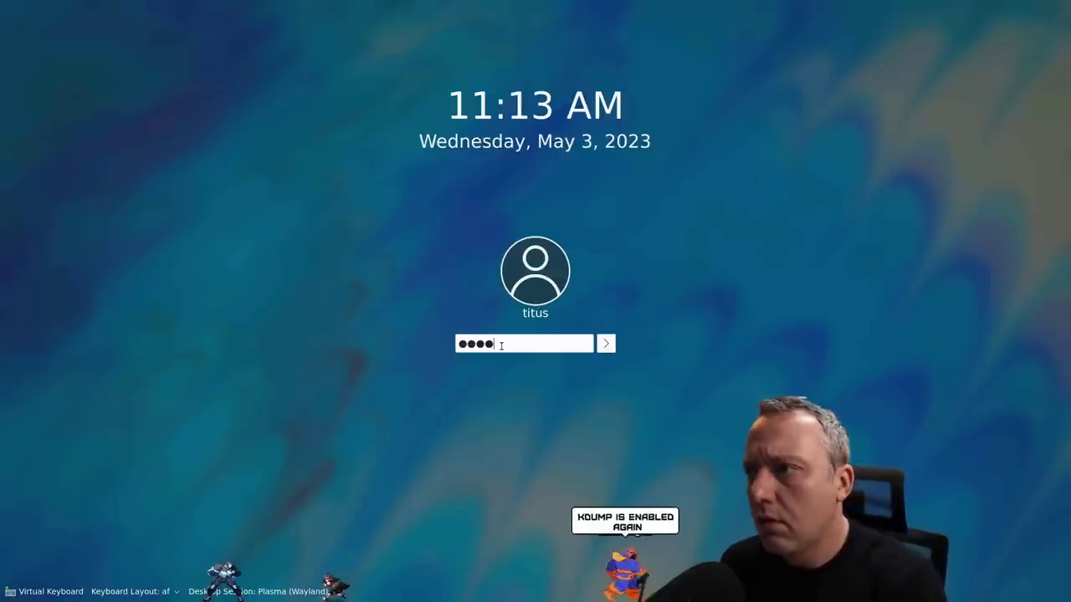
key("Return")
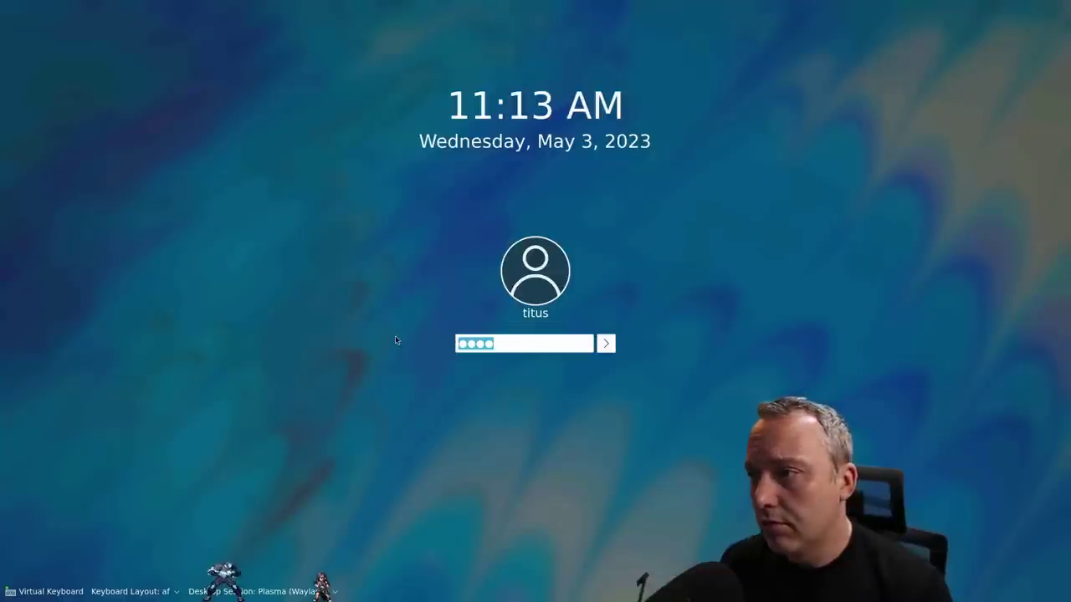
key("Return")
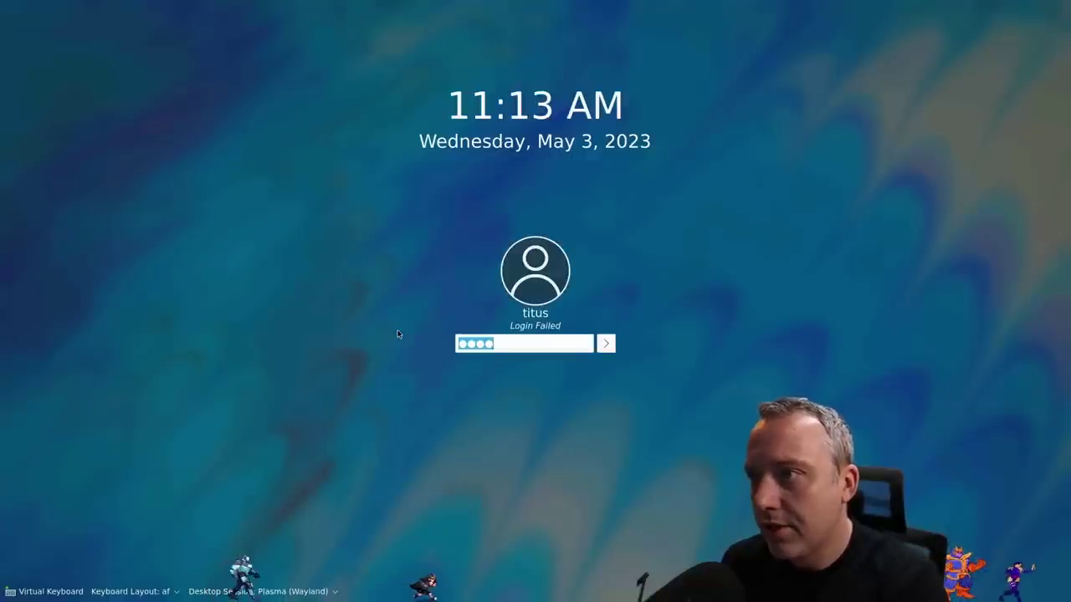
type("pass")
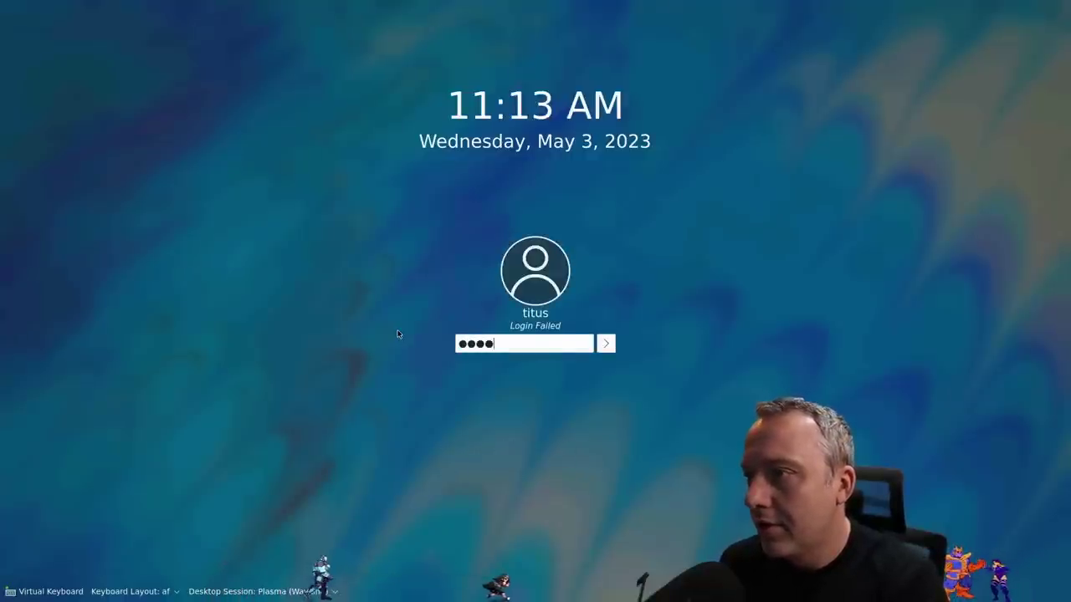
key("Return")
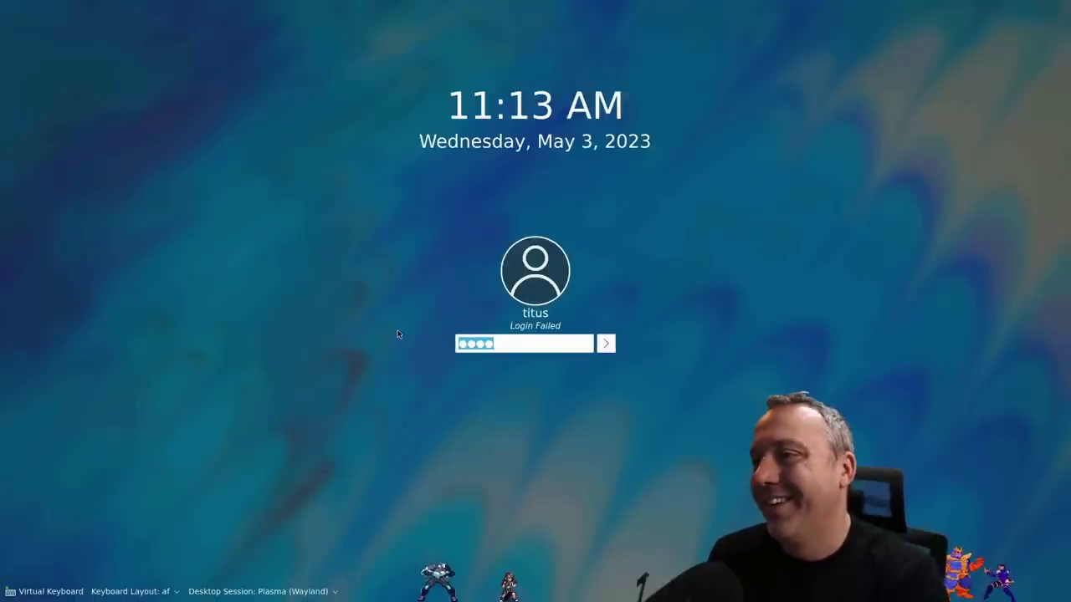
Clear the rejected password and retry the login with retyped passwords
key("BackSpace")
key("BackSpace")
key("BackSpace")
key("BackSpace")
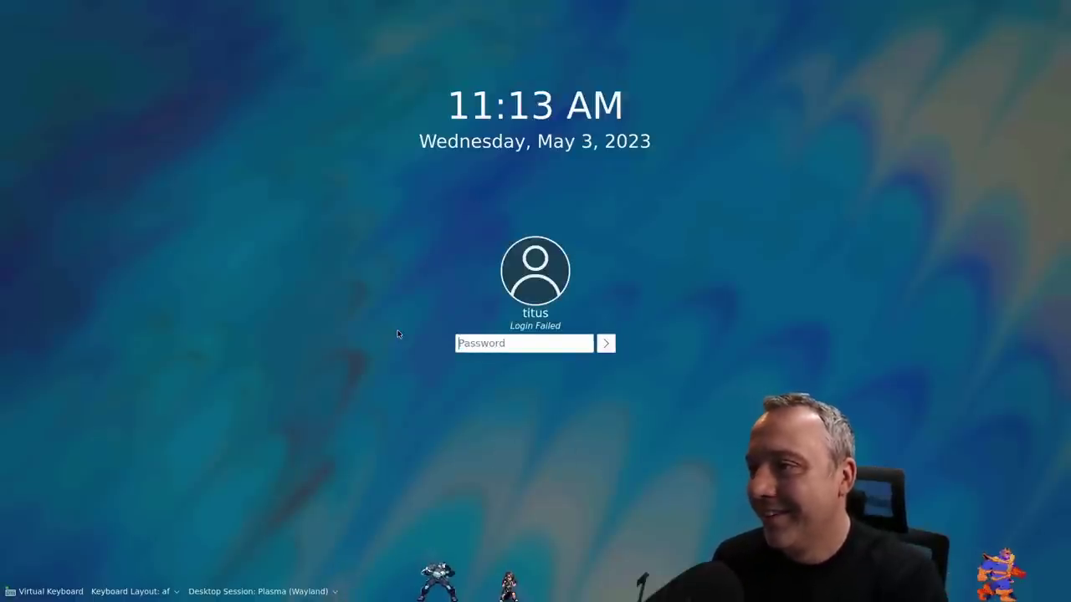
type("pass")
key("Return")
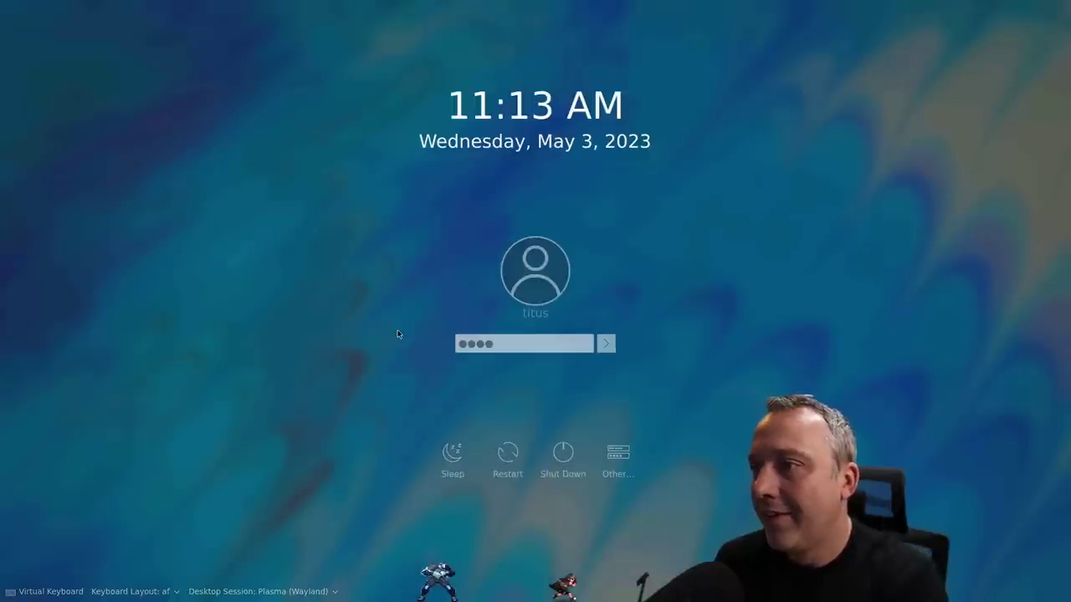
type("p")
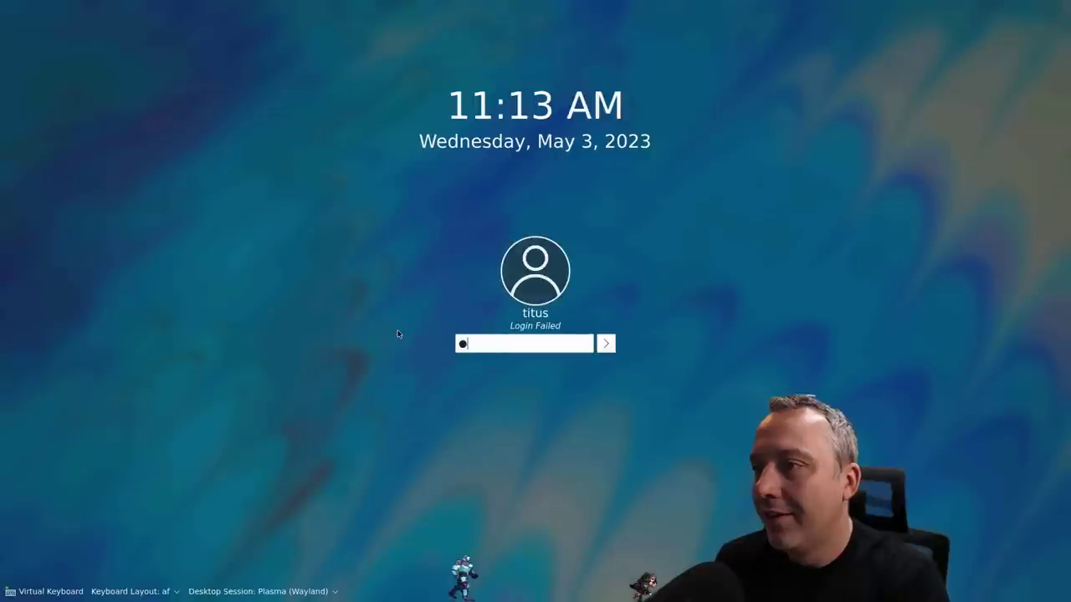
key("Return")
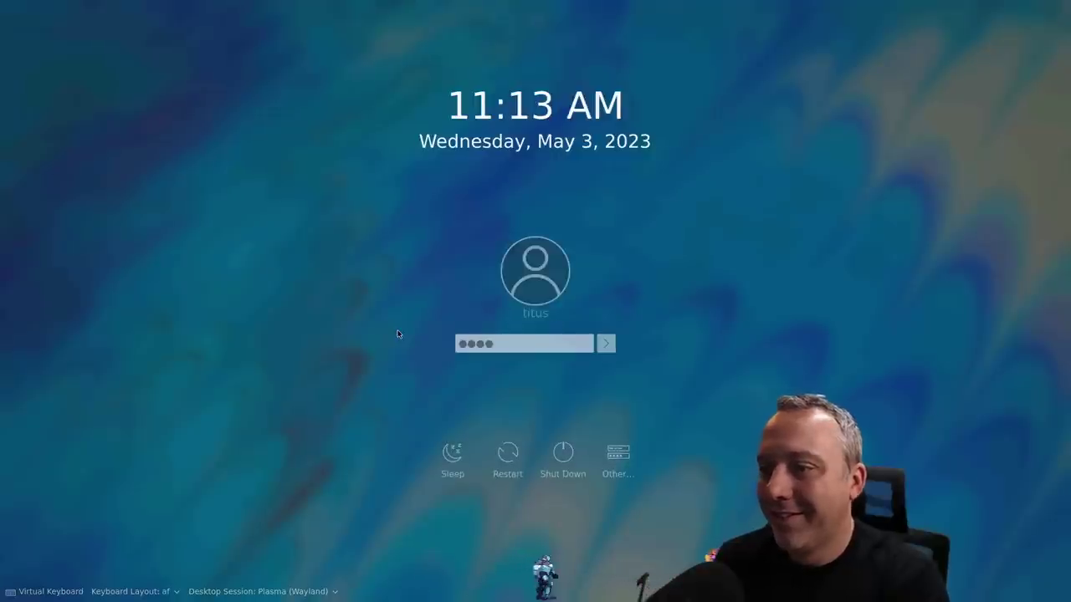